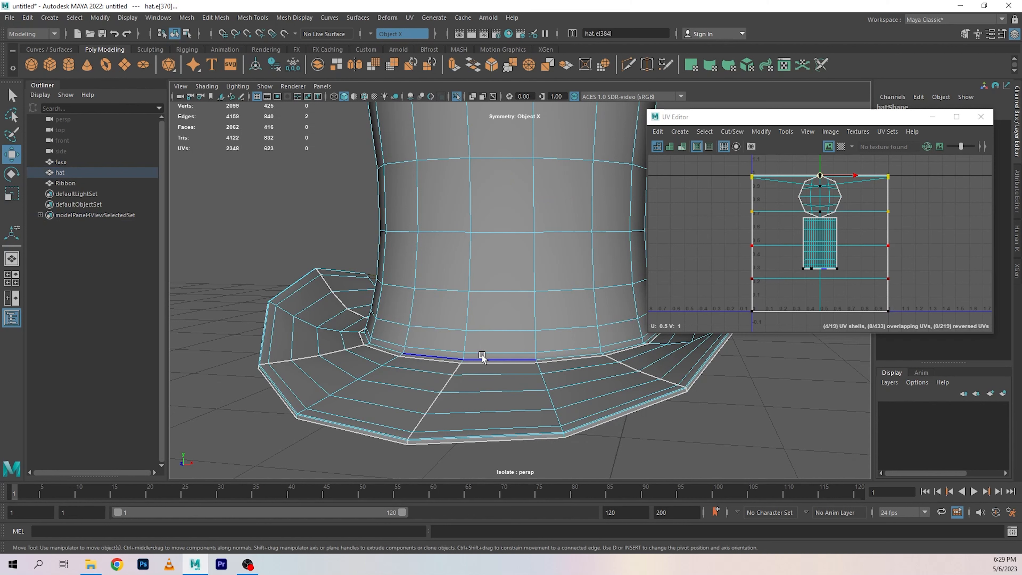
pyautogui.keyDown('alt'); pyautogui.moveTo(442, 356); pyautogui.dragTo(518, 429, button='right'); pyautogui.keyUp('alt')
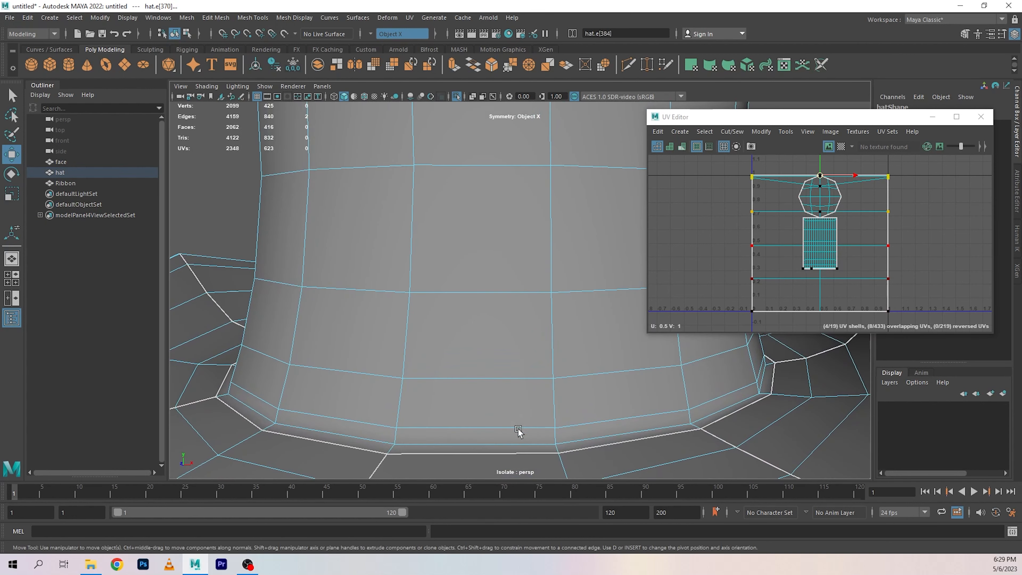
pyautogui.click(442, 444)
pyautogui.press('b')
pyautogui.keyDown('shift'); pyautogui.click(257, 415); pyautogui.keyUp('shift')
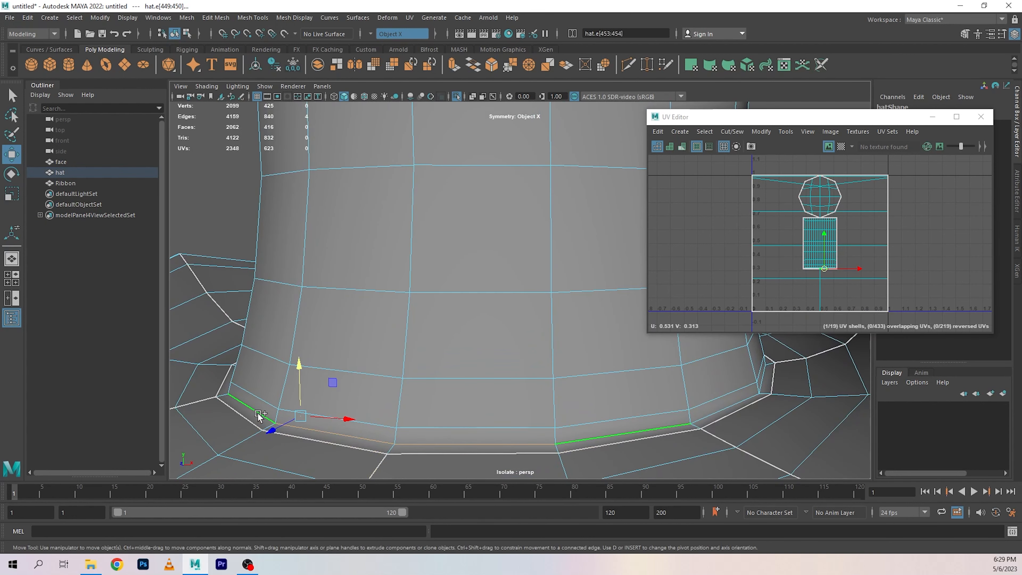
pyautogui.keyDown('alt'); pyautogui.moveTo(588, 401); pyautogui.dragTo(507, 382, button='right'); pyautogui.keyUp('alt')
pyautogui.moveTo(507, 382)
pyautogui.keyDown('alt'); pyautogui.mouseDown()
pyautogui.moveTo(450, 404)
pyautogui.moveTo(506, 386)
pyautogui.mouseUp(); pyautogui.keyUp('alt')
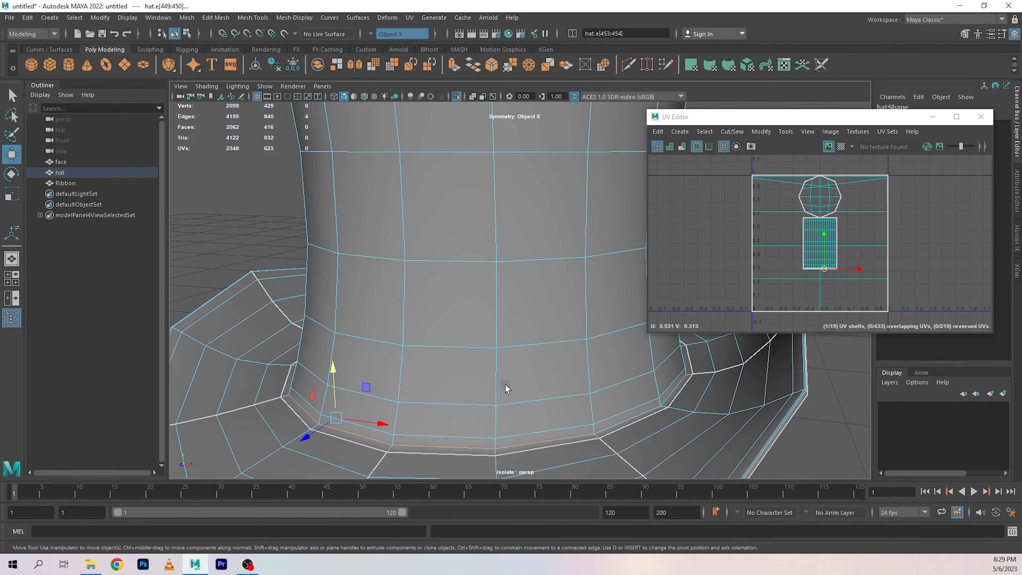
pyautogui.keyDown('alt'); pyautogui.moveTo(506, 385); pyautogui.dragTo(488, 345, button='middle'); pyautogui.keyUp('alt')
pyautogui.keyDown('ctrl'); pyautogui.click(456, 410); pyautogui.keyUp('ctrl')
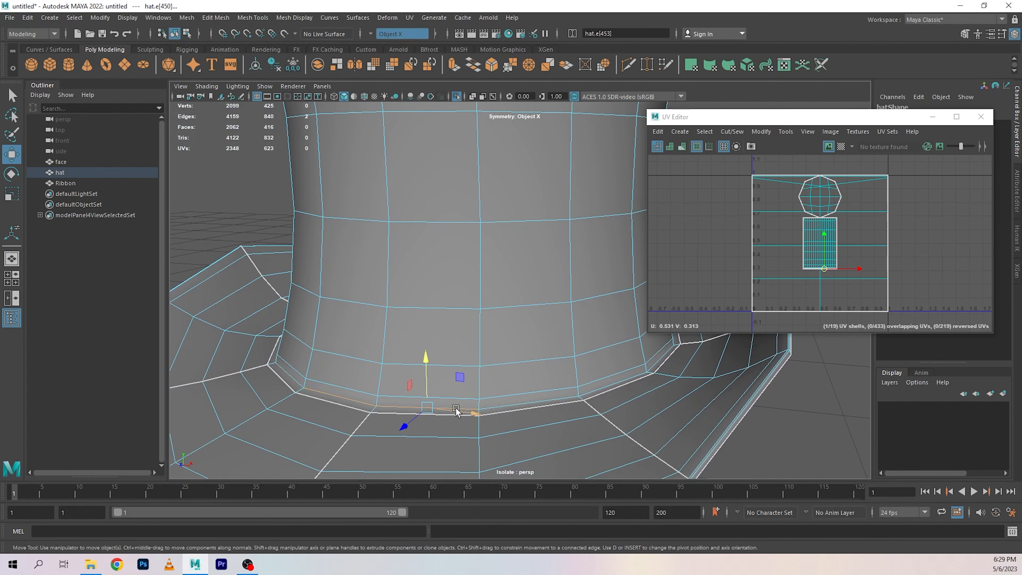
pyautogui.doubleClick(529, 399)
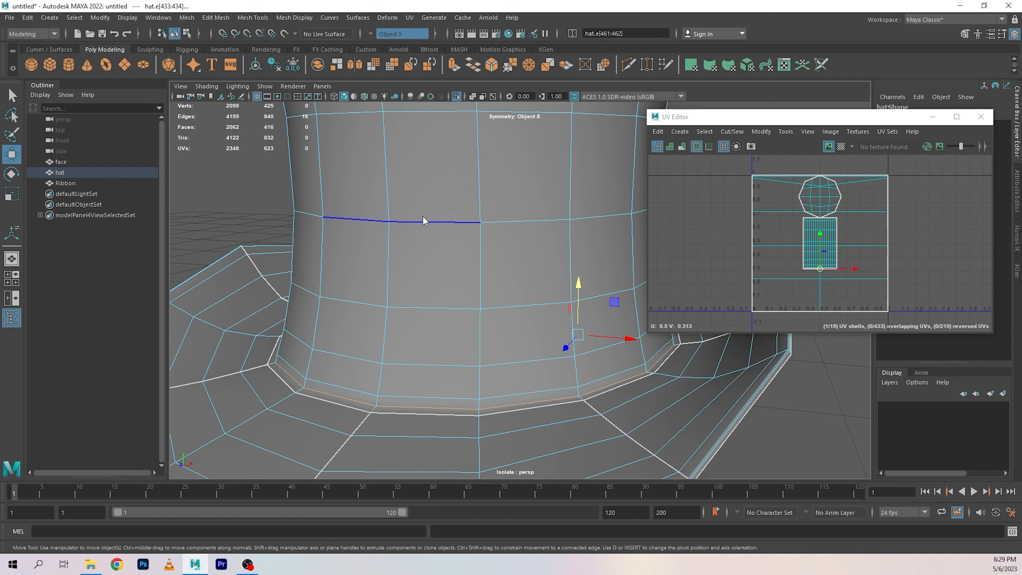
# - Apply a planar UV projection along the Y axis to the whole hat, fitted to its bounding box
pyautogui.moveTo(423, 216); pyautogui.dragTo(334, 222, button='right')
pyautogui.keyDown('alt'); pyautogui.moveTo(334, 222); pyautogui.dragTo(378, 228); pyautogui.keyUp('alt')
pyautogui.keyDown('alt'); pyautogui.moveTo(474, 268); pyautogui.dragTo(346, 245, button='right'); pyautogui.keyUp('alt')
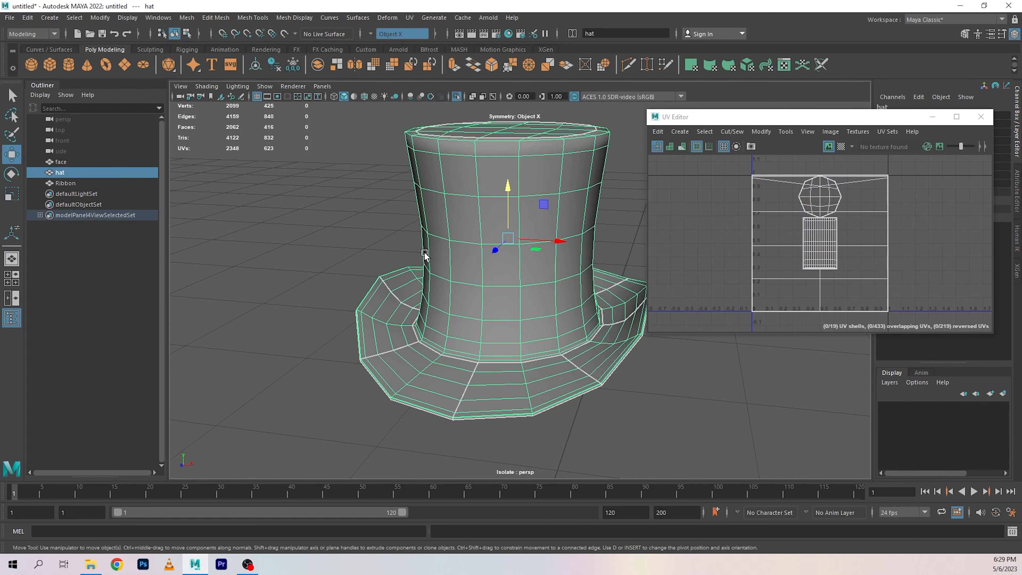
pyautogui.keyDown('alt'); pyautogui.moveTo(423, 252); pyautogui.dragTo(413, 283); pyautogui.keyUp('alt')
pyautogui.click(409, 18)
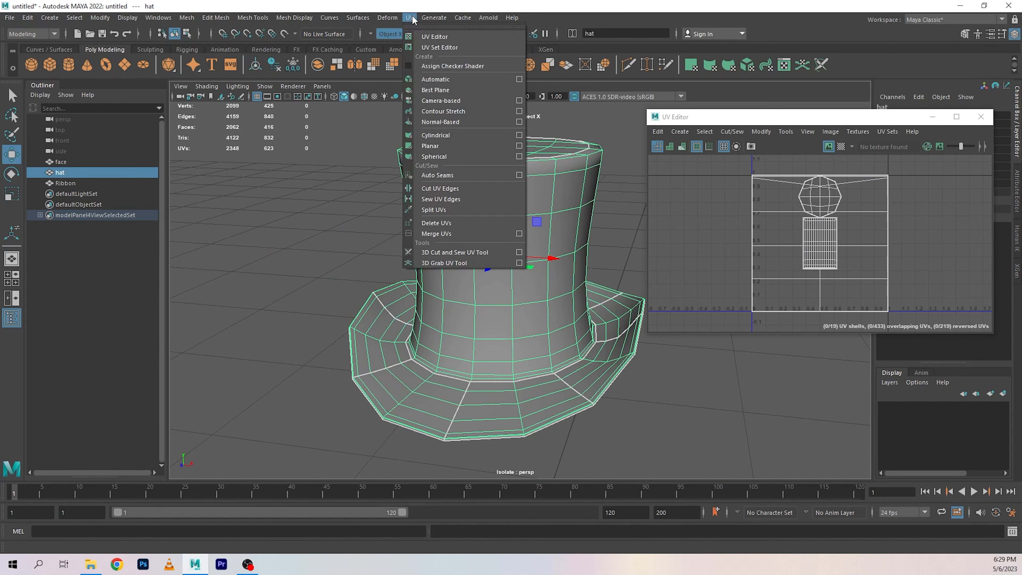
pyautogui.click(519, 146)
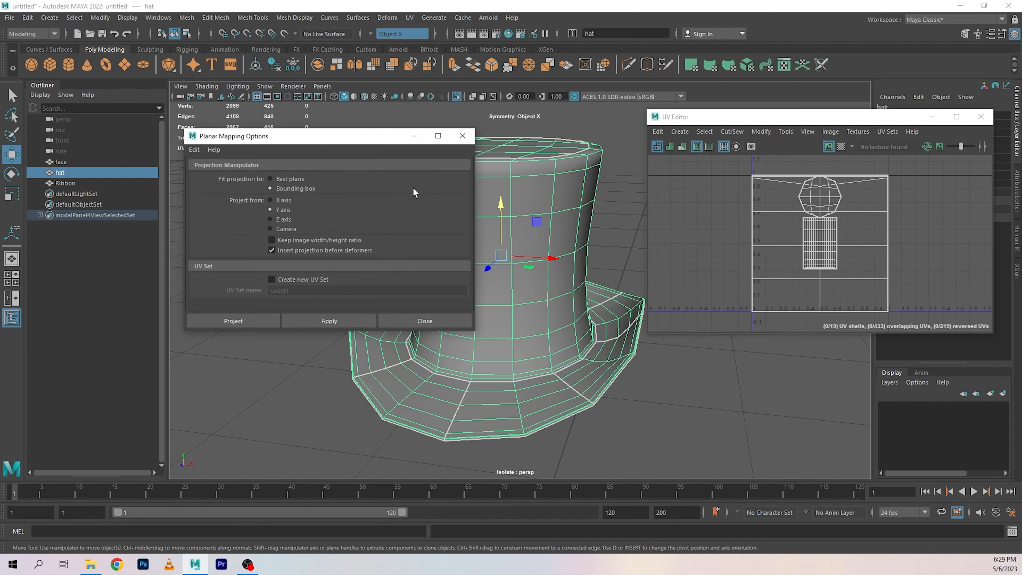
pyautogui.click(249, 322)
# - Select the edge loop where the hat's crown meets the brim and cut the UVs along it
pyautogui.press('w')
pyautogui.scroll(10, 527, 386)
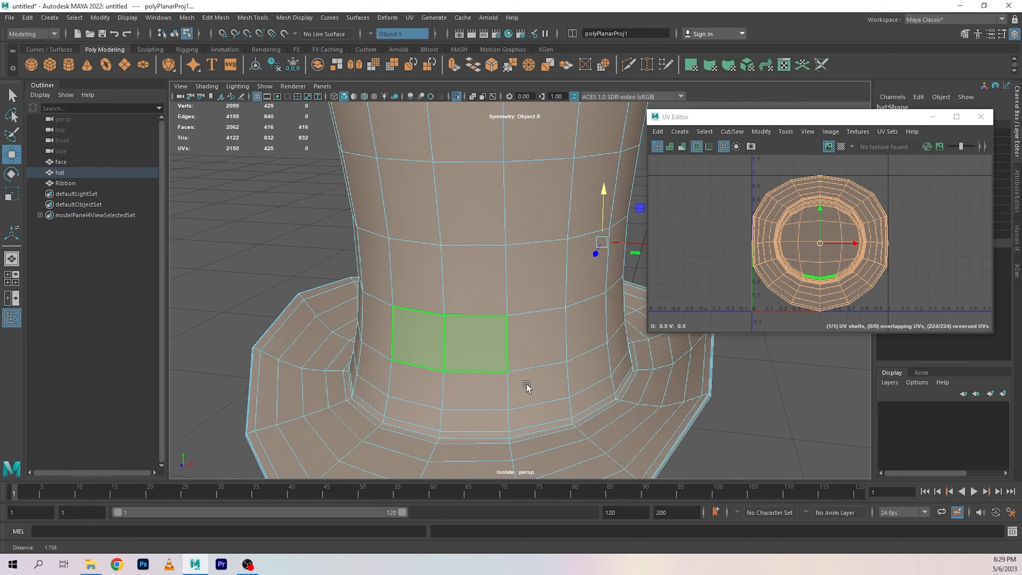
pyautogui.moveTo(467, 251); pyautogui.dragTo(469, 192, button='right')
pyautogui.click(456, 320)
pyautogui.keyDown('shift'); pyautogui.click(241, 287); pyautogui.keyUp('shift')
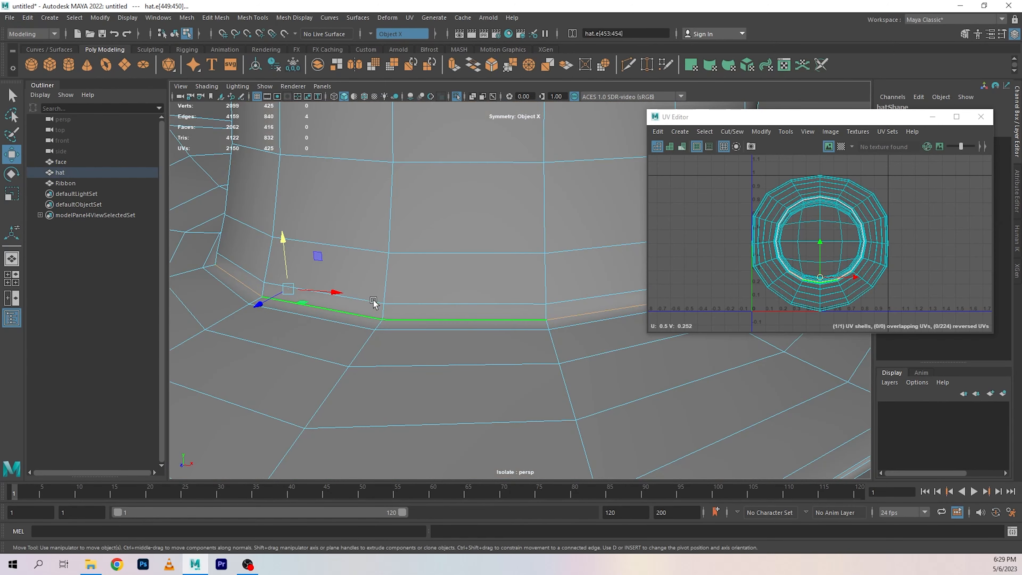
pyautogui.keyDown('alt'); pyautogui.moveTo(374, 303); pyautogui.dragTo(417, 304); pyautogui.keyUp('alt')
pyautogui.click(434, 295)
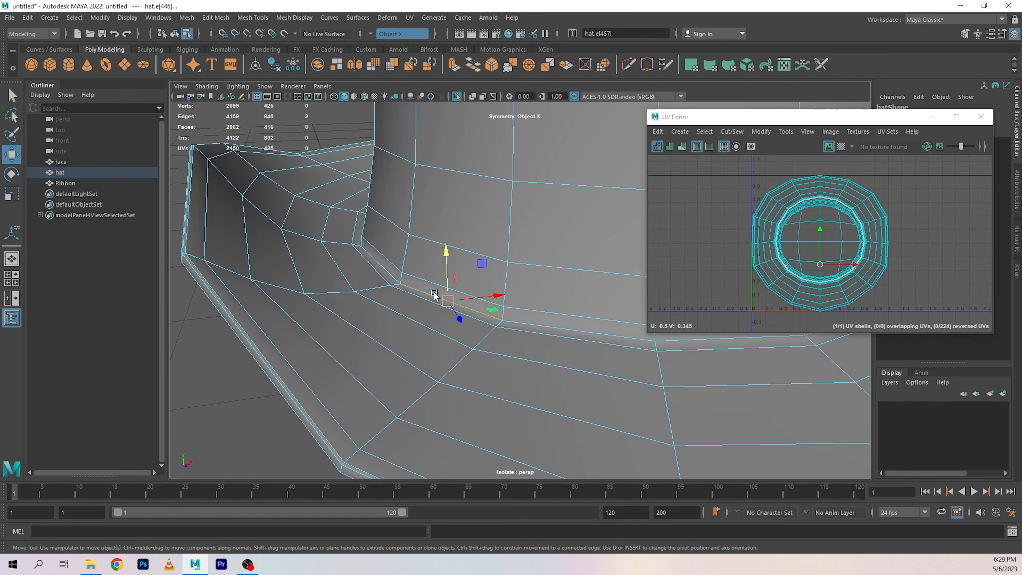
pyautogui.doubleClick(391, 277)
pyautogui.keyDown('shift'); pyautogui.moveTo(732, 208); pyautogui.dragTo(687, 224, button='right'); pyautogui.keyUp('shift')
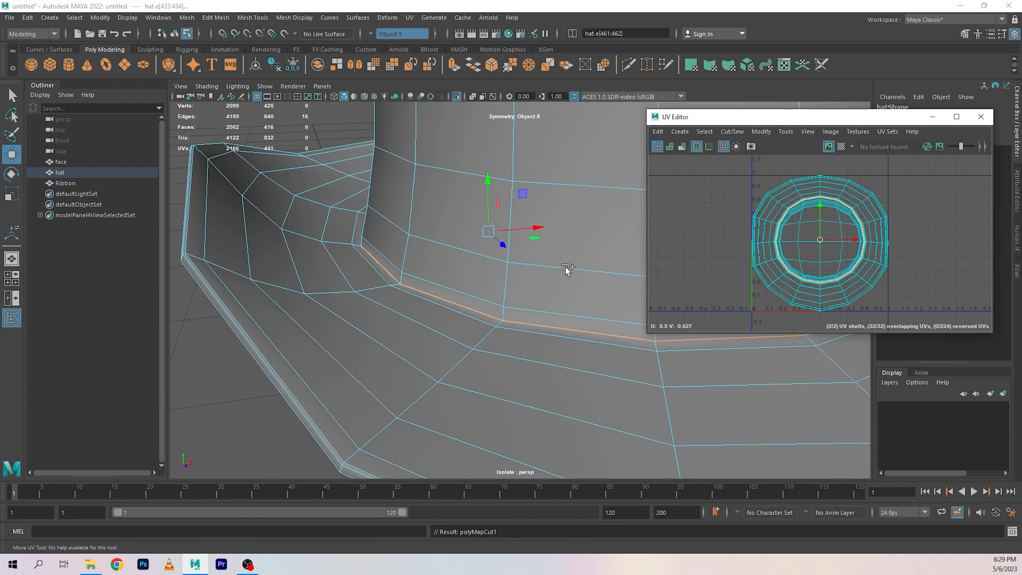
# - Select the centre edge loop running front to back over the hat
pyautogui.keyDown('alt'); pyautogui.moveTo(472, 269); pyautogui.dragTo(388, 260, button='right'); pyautogui.keyUp('alt')
pyautogui.keyDown('alt'); pyautogui.moveTo(439, 312); pyautogui.dragTo(426, 349); pyautogui.keyUp('alt')
pyautogui.doubleClick(449, 321)
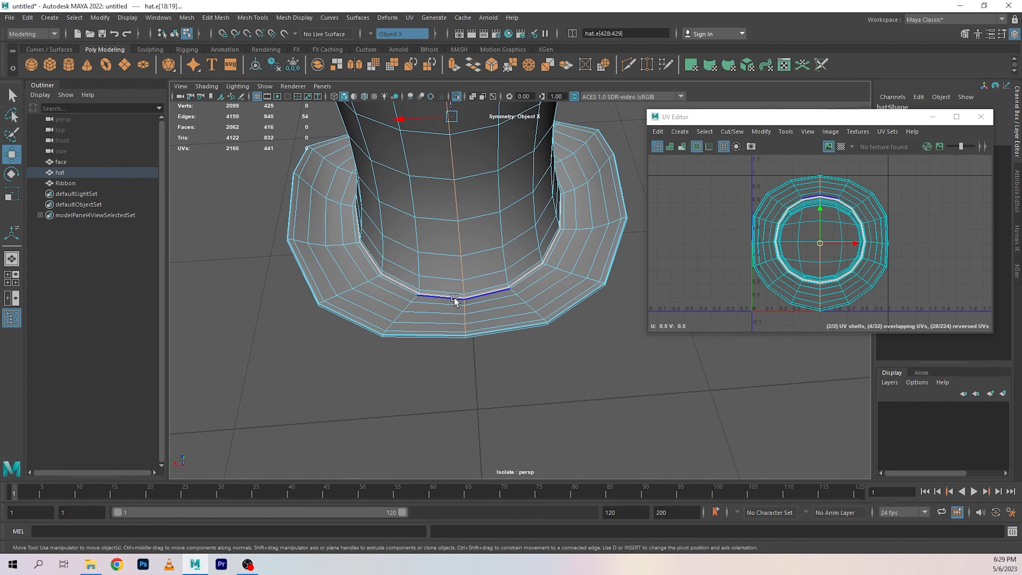
pyautogui.keyDown('alt'); pyautogui.moveTo(454, 298); pyautogui.dragTo(576, 380, button='right'); pyautogui.keyUp('alt')
pyautogui.keyDown('alt'); pyautogui.moveTo(576, 380); pyautogui.dragTo(528, 365); pyautogui.keyUp('alt')
pyautogui.keyDown('alt'); pyautogui.moveTo(424, 293); pyautogui.dragTo(490, 321); pyautogui.keyUp('alt')
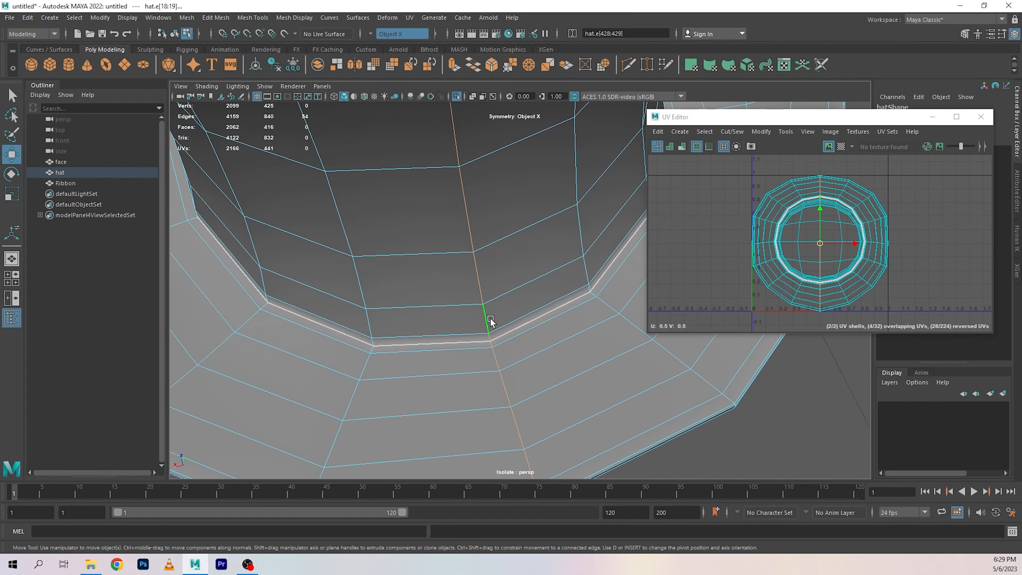
# - Deselect the centre loop's edges running up the back of the crown
pyautogui.keyDown('ctrl'); pyautogui.click(462, 211); pyautogui.keyUp('ctrl')
pyautogui.keyDown('alt'); pyautogui.moveTo(479, 253); pyautogui.dragTo(514, 297); pyautogui.keyUp('alt')
pyautogui.keyDown('alt'); pyautogui.moveTo(514, 297); pyautogui.dragTo(430, 289, button='right'); pyautogui.keyUp('alt')
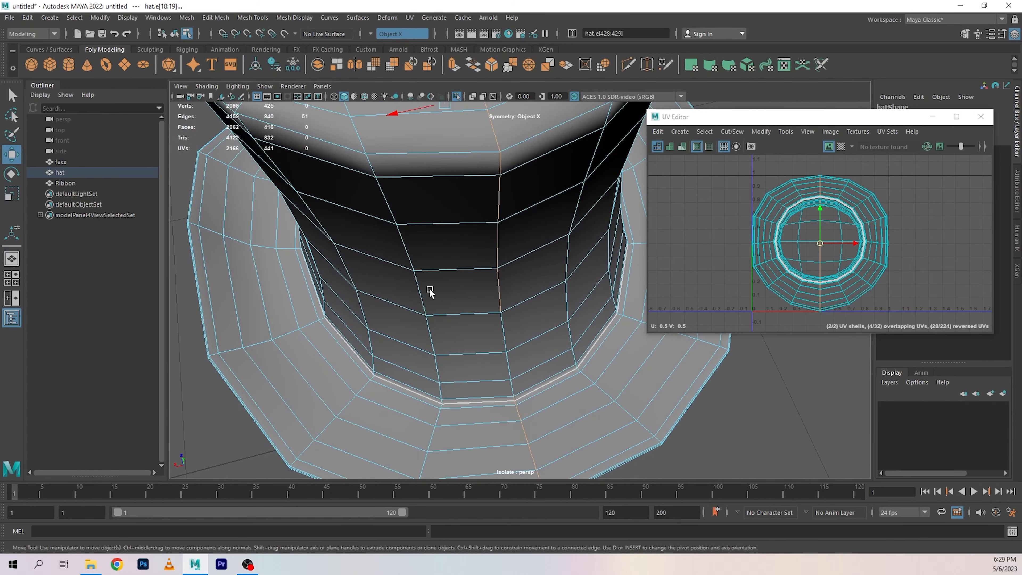
pyautogui.keyDown('ctrl'); pyautogui.click(502, 294); pyautogui.keyUp('ctrl')
pyautogui.keyDown('ctrl'); pyautogui.click(496, 240); pyautogui.keyUp('ctrl')
pyautogui.keyDown('ctrl'); pyautogui.click(497, 198); pyautogui.keyUp('ctrl')
pyautogui.keyDown('ctrl'); pyautogui.click(497, 163); pyautogui.keyUp('ctrl')
pyautogui.keyDown('ctrl'); pyautogui.click(494, 129); pyautogui.keyUp('ctrl')
pyautogui.keyDown('alt'); pyautogui.moveTo(473, 227); pyautogui.dragTo(474, 236, button='middle'); pyautogui.keyUp('alt')
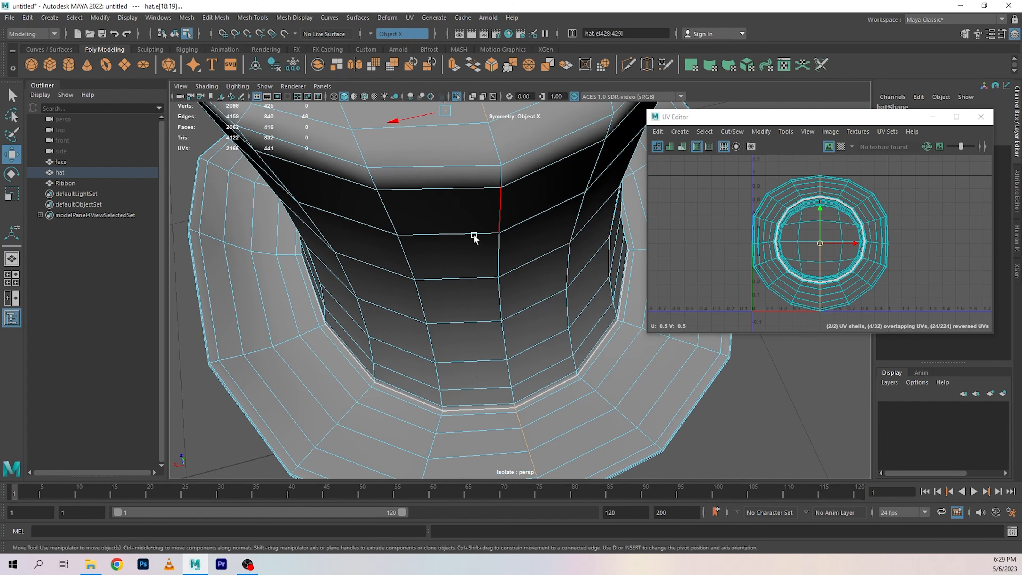
# - Deselect the centre loop's edges across the crown's top, down its front and on the front brim
pyautogui.keyDown('alt'); pyautogui.moveTo(474, 238); pyautogui.dragTo(503, 362); pyautogui.keyUp('alt')
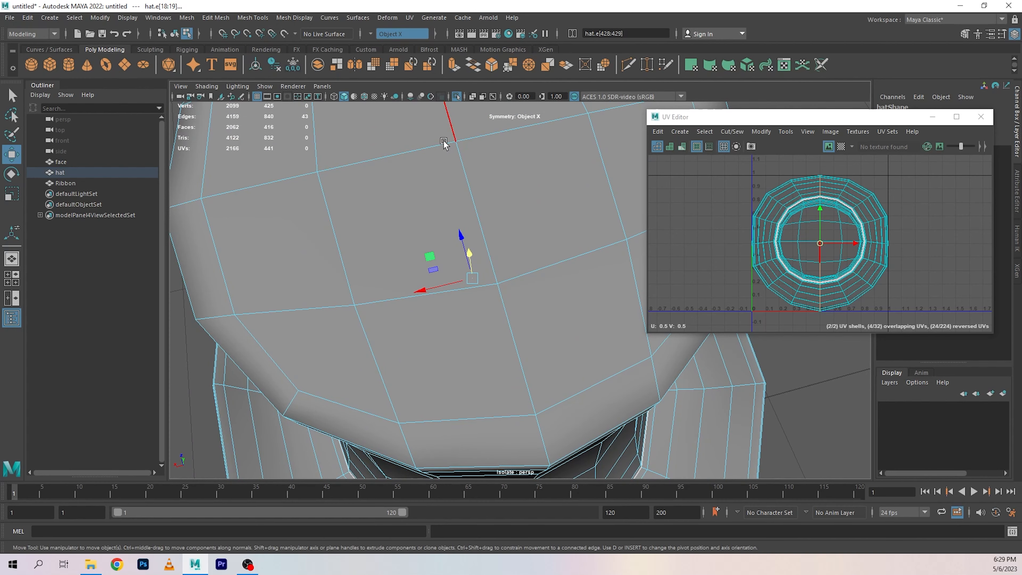
pyautogui.keyDown('alt'); pyautogui.moveTo(443, 143); pyautogui.dragTo(377, 205, button='right'); pyautogui.keyUp('alt')
pyautogui.keyDown('alt'); pyautogui.moveTo(377, 206); pyautogui.dragTo(575, 184); pyautogui.keyUp('alt')
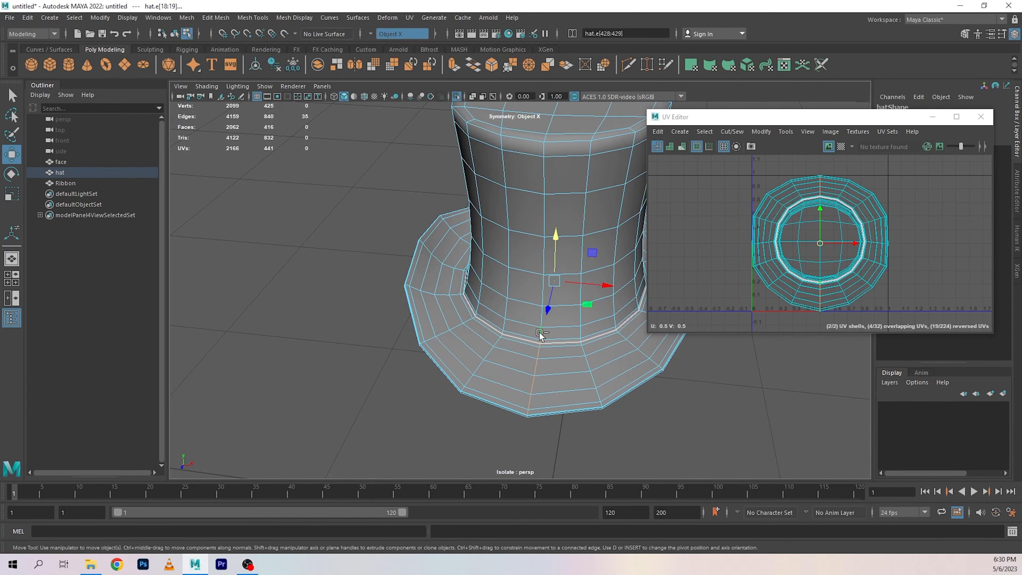
pyautogui.keyDown('alt'); pyautogui.moveTo(525, 400); pyautogui.dragTo(453, 330); pyautogui.keyUp('alt')
pyautogui.keyDown('ctrl'); pyautogui.moveTo(589, 469); pyautogui.dragTo(589, 469); pyautogui.keyUp('ctrl')
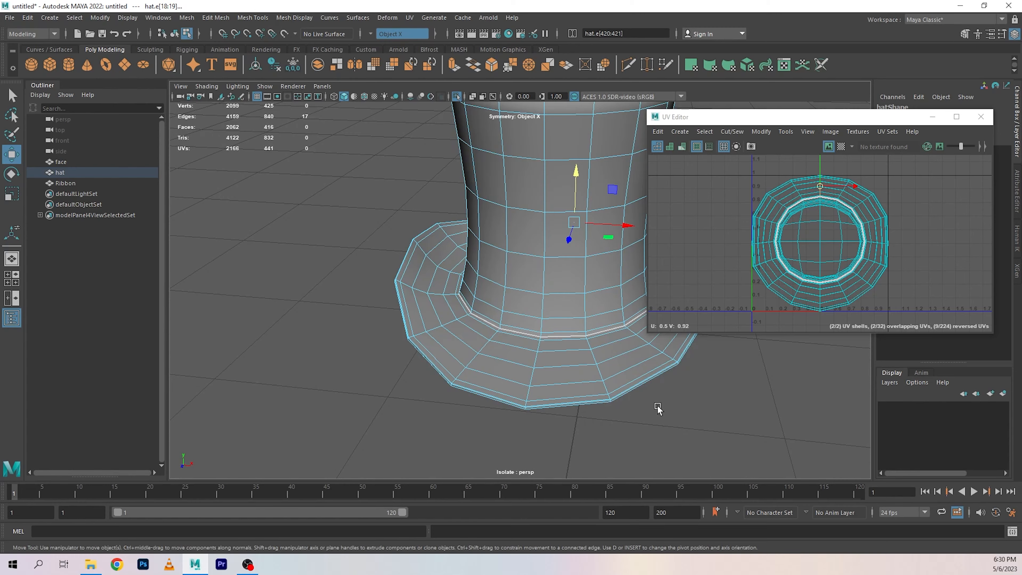
# - Cut the UVs along the selected edges at the back of the brim
pyautogui.keyDown('alt'); pyautogui.moveTo(657, 406); pyautogui.dragTo(470, 361); pyautogui.keyUp('alt')
pyautogui.keyDown('shift'); pyautogui.rightClick(698, 225); pyautogui.keyUp('shift')
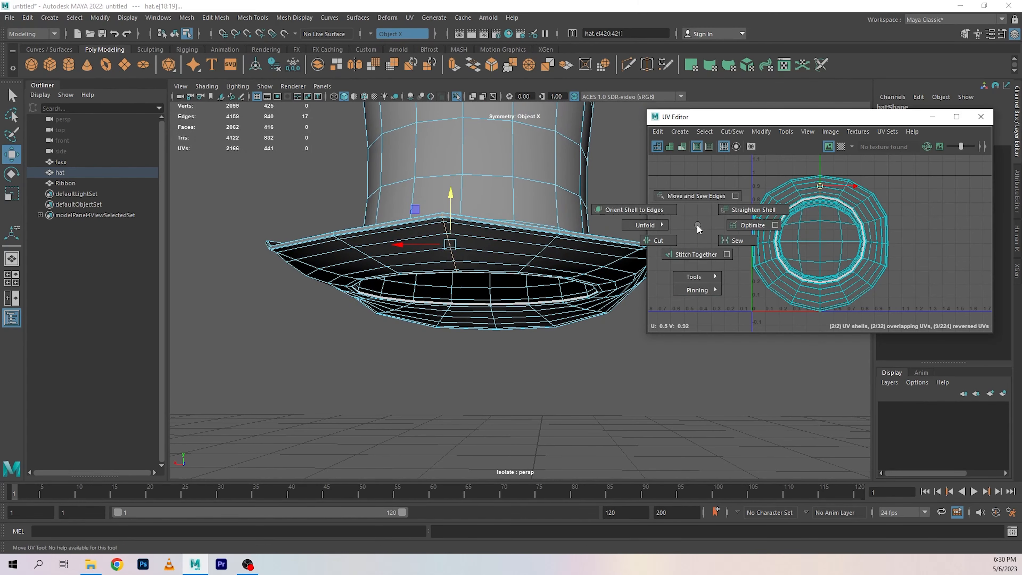
pyautogui.click(676, 241)
# - Switch to UV shell selection and unfold the crown's shell
pyautogui.keyDown('alt'); pyautogui.moveTo(641, 299); pyautogui.dragTo(462, 306); pyautogui.keyUp('alt')
pyautogui.moveTo(709, 234); pyautogui.dragTo(677, 227, button='right')
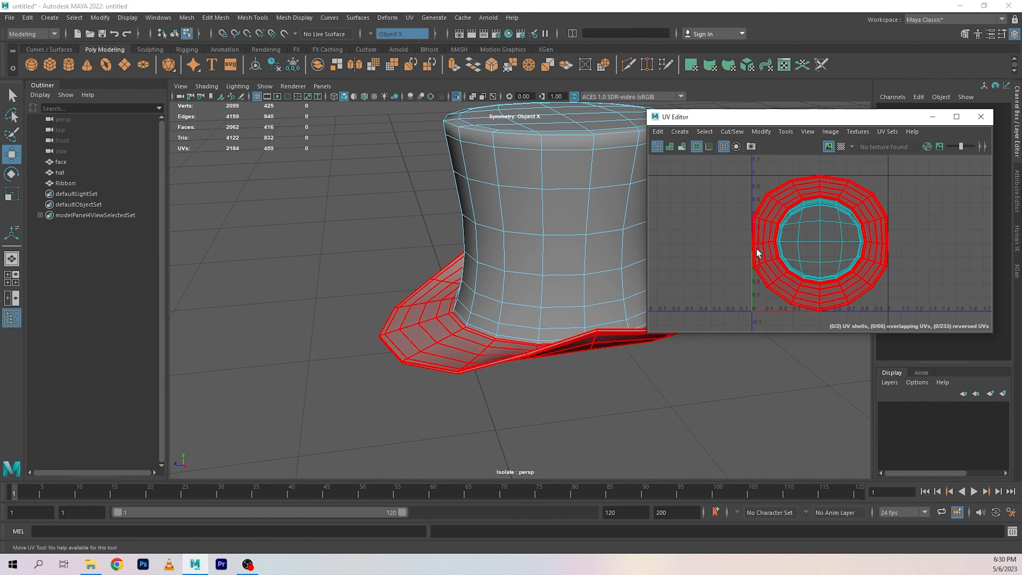
pyautogui.click(784, 248)
pyautogui.keyDown('shift'); pyautogui.rightClick(707, 240); pyautogui.keyUp('shift')
pyautogui.moveTo(660, 239)
pyautogui.click(623, 242)
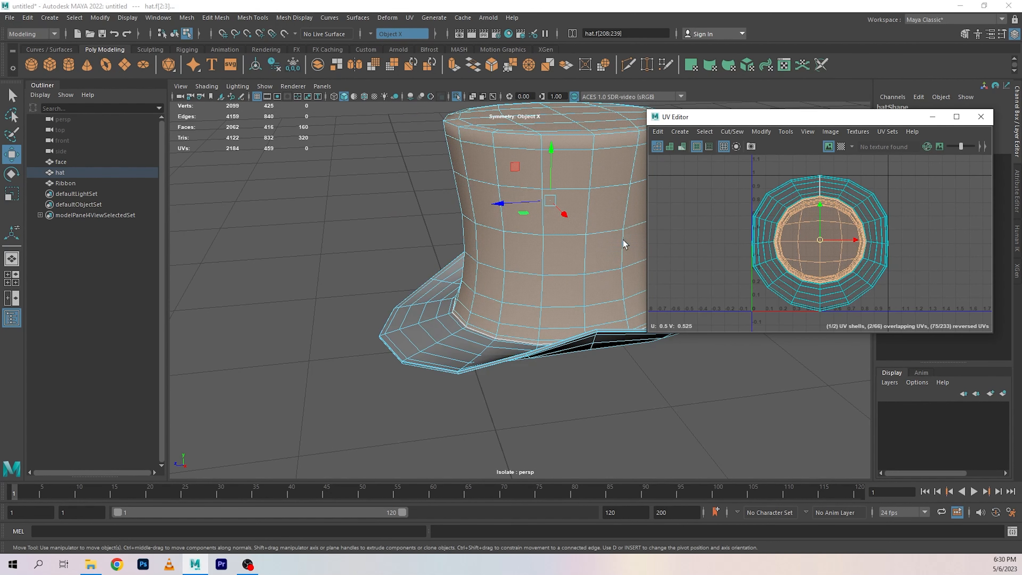
# - Unfold the UV shell of the brim
pyautogui.click(757, 246)
pyautogui.keyDown('shift'); pyautogui.rightClick(713, 228); pyautogui.keyUp('shift')
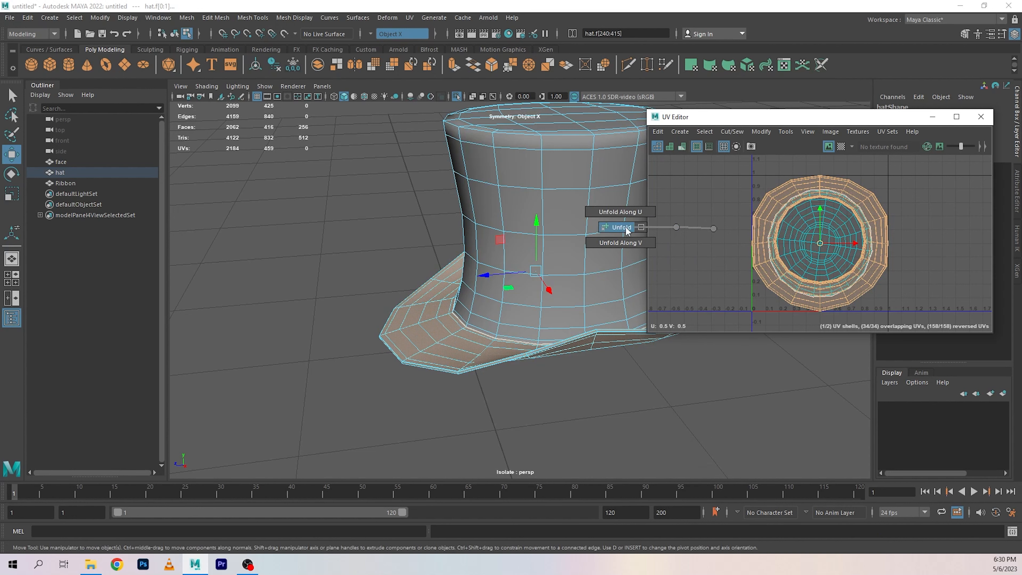
pyautogui.click(619, 228)
pyautogui.scroll(-3, 748, 253)
pyautogui.keyDown('alt'); pyautogui.moveTo(762, 228); pyautogui.dragTo(746, 227, button='middle'); pyautogui.keyUp('alt')
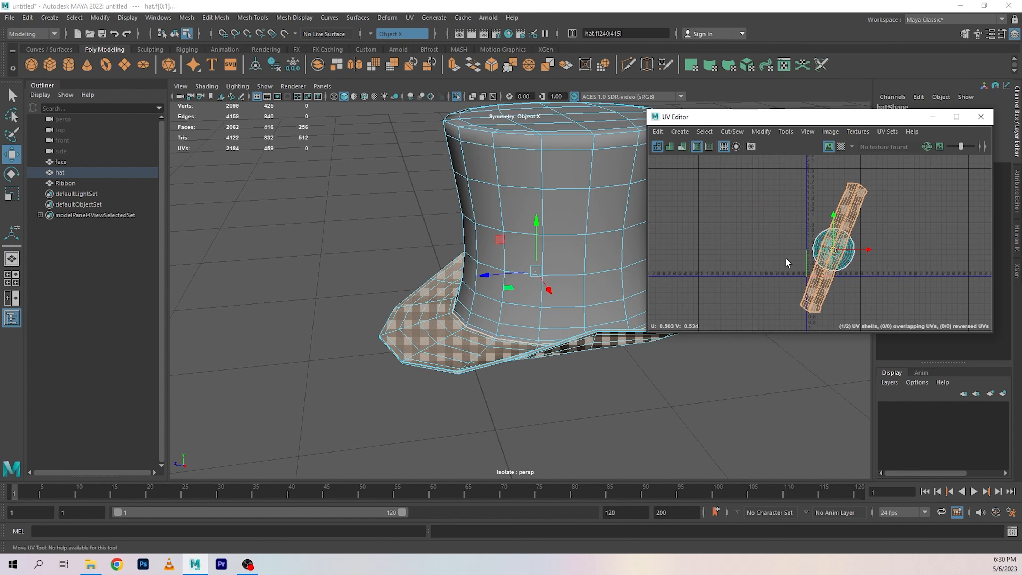
# - Rotate the brim's UV strip to horizontal and lay out both hat shells
pyautogui.press('e')
pyautogui.moveTo(818, 216); pyautogui.dragTo(812, 266)
pyautogui.click(834, 248)
pyautogui.press('w')
pyautogui.hotkey('ctrl', 'l')
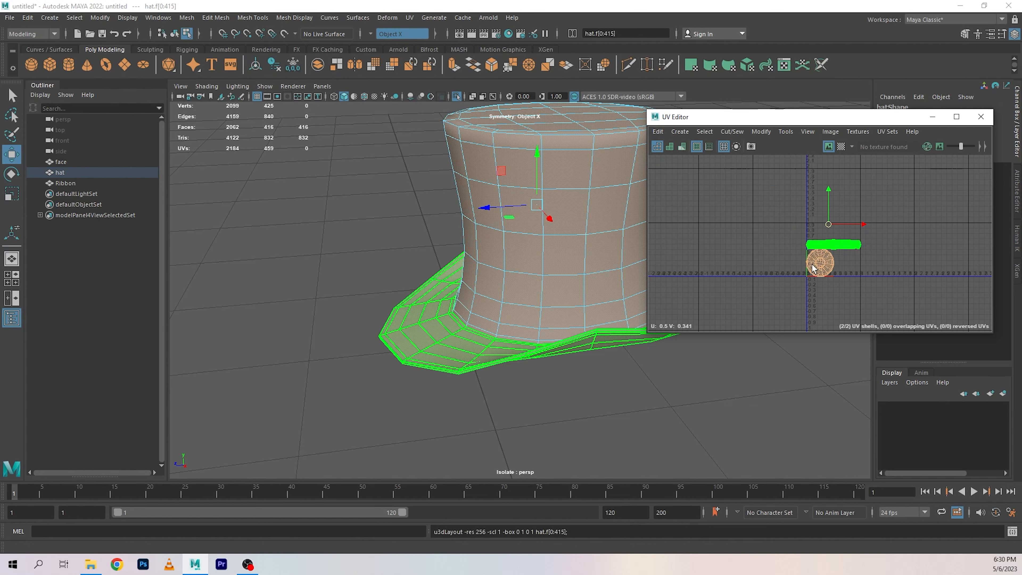
# - Scale the crown's round UV shell down slightly
pyautogui.press('f')
pyautogui.click(867, 261)
pyautogui.scroll(3, 885, 260)
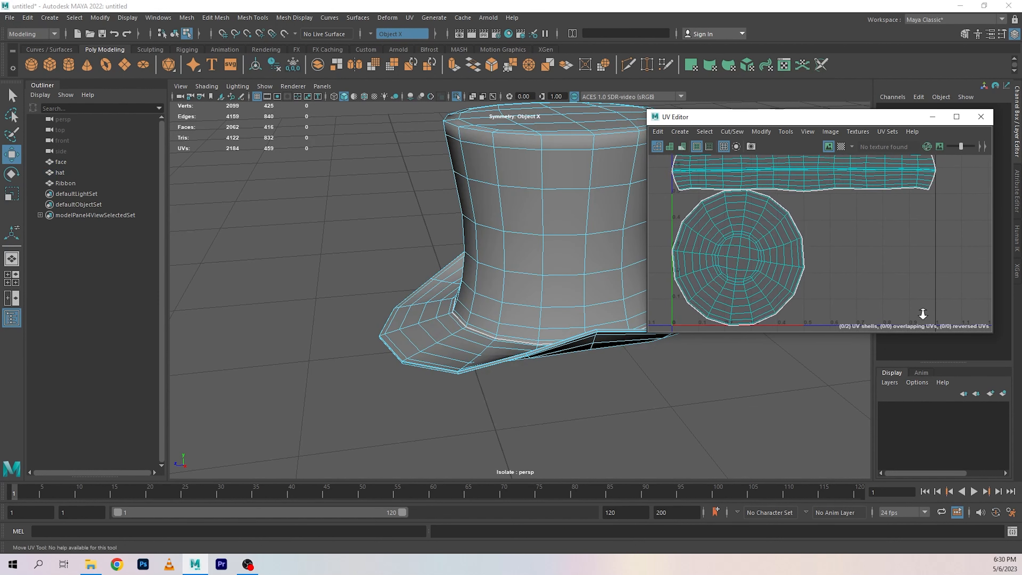
pyautogui.keyDown('alt'); pyautogui.moveTo(892, 259); pyautogui.dragTo(935, 317, button='middle'); pyautogui.keyUp('alt')
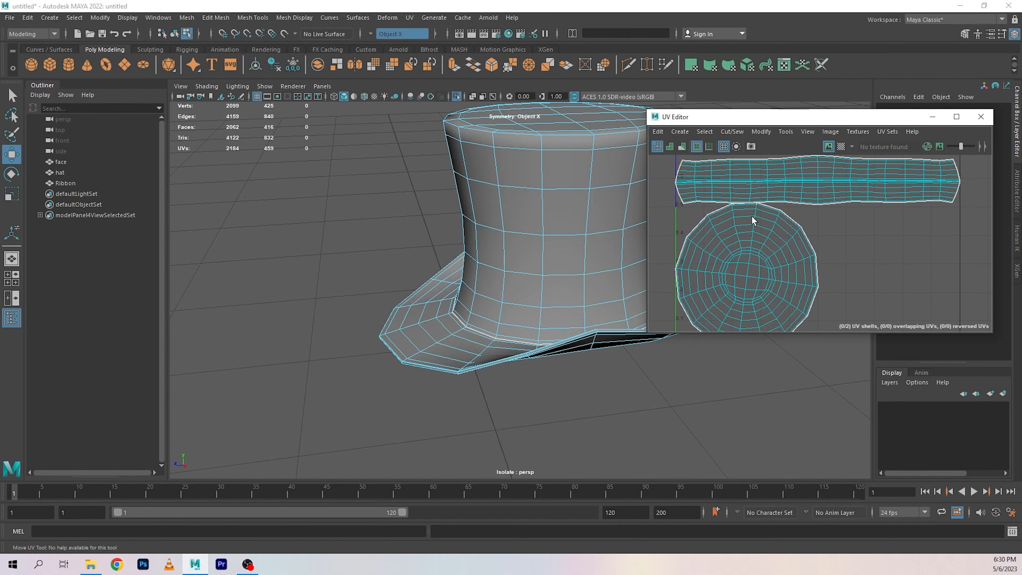
pyautogui.keyDown('alt'); pyautogui.moveTo(752, 217); pyautogui.dragTo(935, 237, button='right'); pyautogui.keyUp('alt')
pyautogui.keyDown('alt'); pyautogui.moveTo(887, 275); pyautogui.dragTo(946, 221, button='middle'); pyautogui.keyUp('alt')
pyautogui.keyDown('alt'); pyautogui.moveTo(945, 221); pyautogui.dragTo(908, 215, button='right'); pyautogui.keyUp('alt')
pyautogui.keyDown('alt'); pyautogui.moveTo(957, 224); pyautogui.dragTo(931, 279, button='middle'); pyautogui.keyUp('alt')
pyautogui.click(830, 260)
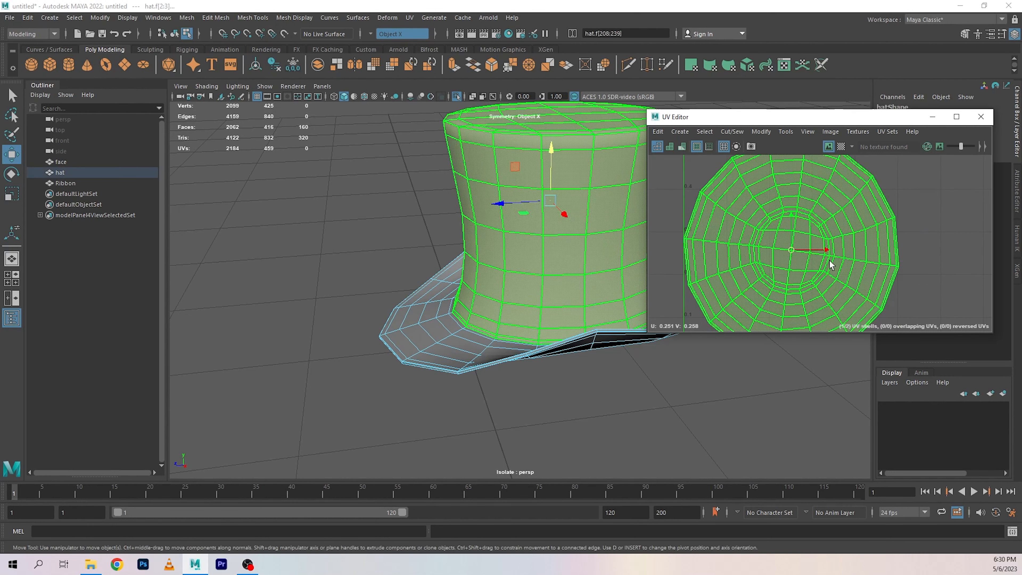
pyautogui.press('r')
pyautogui.moveTo(791, 250); pyautogui.dragTo(790, 254)
pyautogui.click(917, 217)
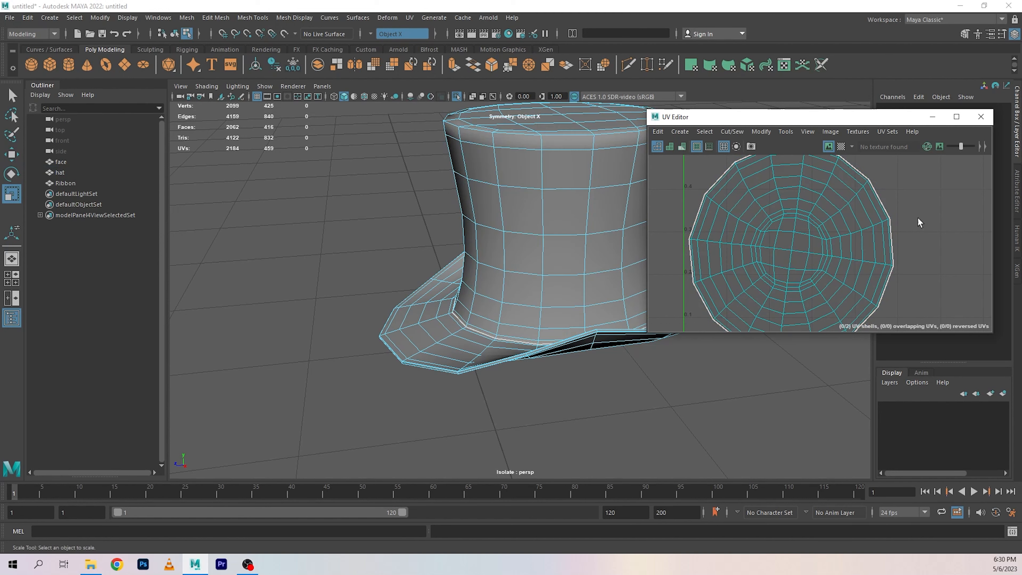
# - Scale the brim's UV strip down slightly about its centre
pyautogui.keyDown('alt'); pyautogui.moveTo(918, 221); pyautogui.dragTo(933, 274, button='middle'); pyautogui.keyUp('alt')
pyautogui.keyDown('alt'); pyautogui.moveTo(933, 274); pyautogui.dragTo(890, 258, button='right'); pyautogui.keyUp('alt')
pyautogui.click(810, 221)
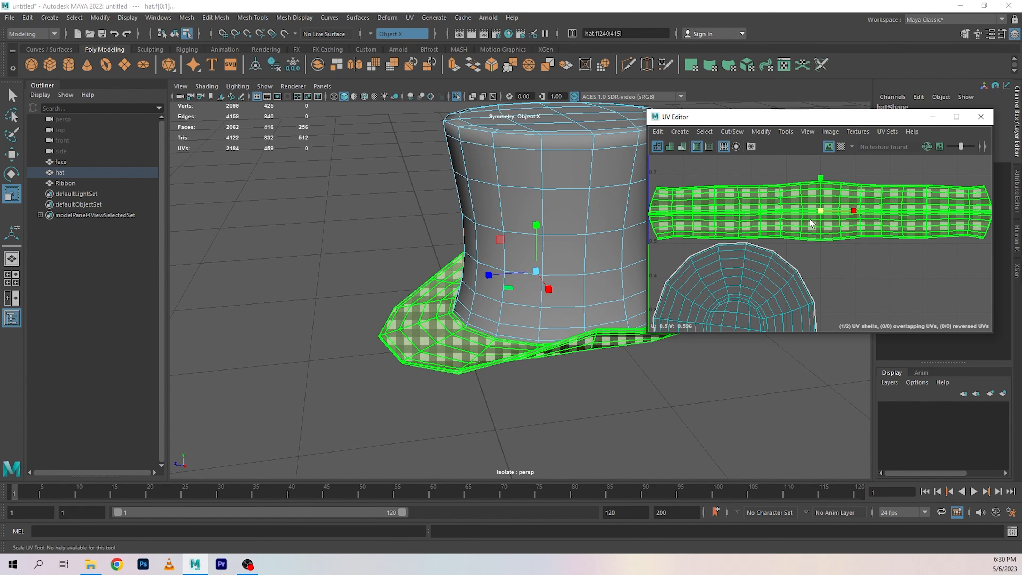
pyautogui.press('w')
pyautogui.press('r')
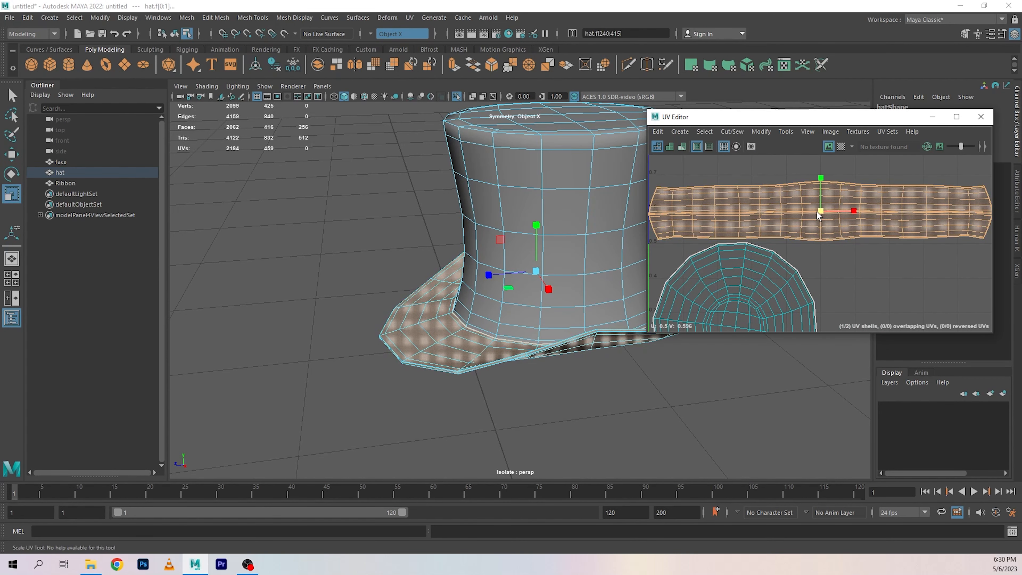
pyautogui.moveTo(817, 212); pyautogui.dragTo(817, 212)
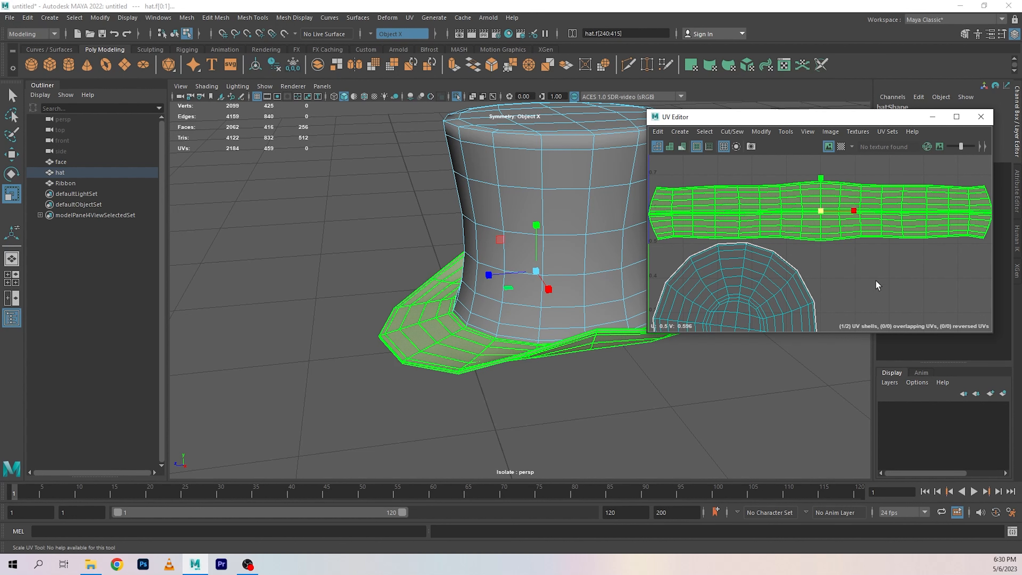
pyautogui.scroll(3, 801, 255)
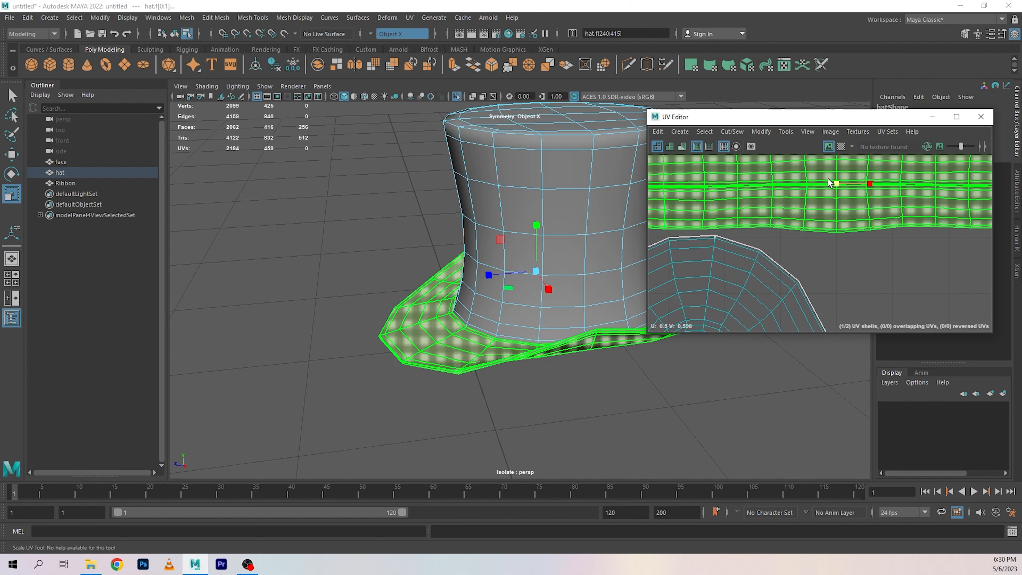
pyautogui.moveTo(833, 184); pyautogui.dragTo(831, 184)
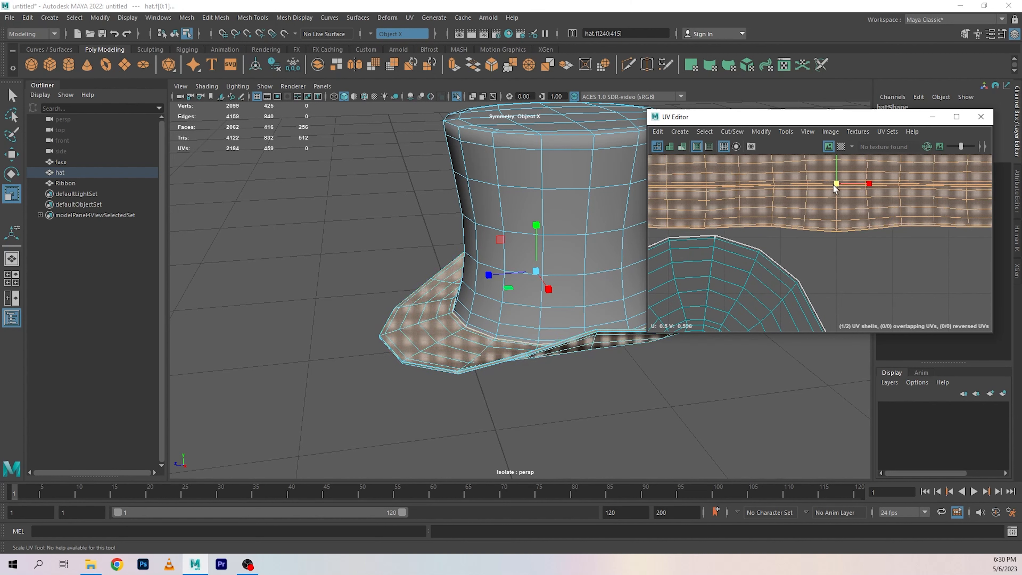
pyautogui.click(897, 292)
pyautogui.scroll(-2, 790, 252)
pyautogui.keyDown('alt'); pyautogui.moveTo(823, 265); pyautogui.dragTo(785, 220, button='middle'); pyautogui.keyUp('alt')
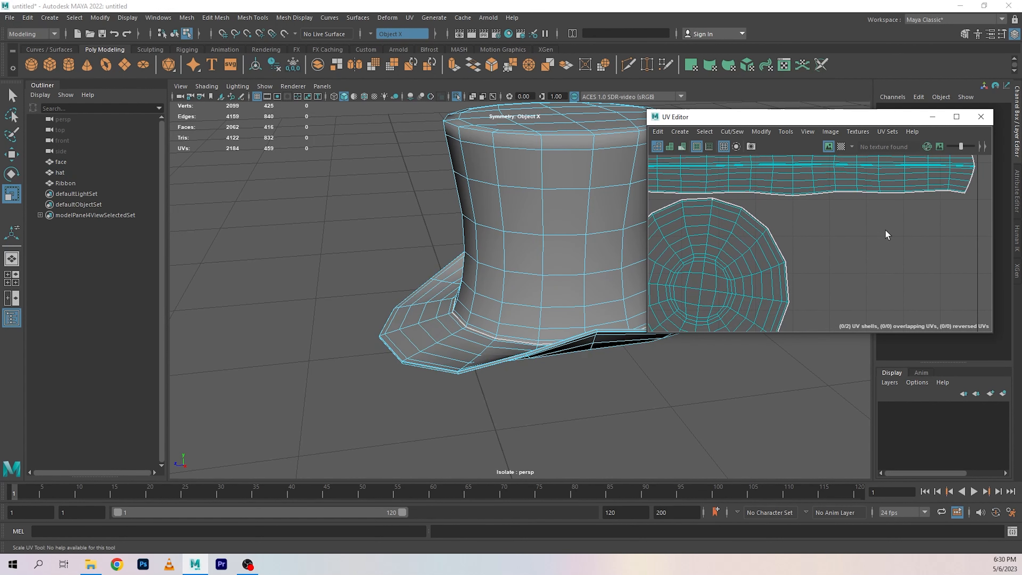
# - Select the hat's crown and brim UV shells together to review their layout, and return to object mode with the whole scene shown
pyautogui.click(549, 207)
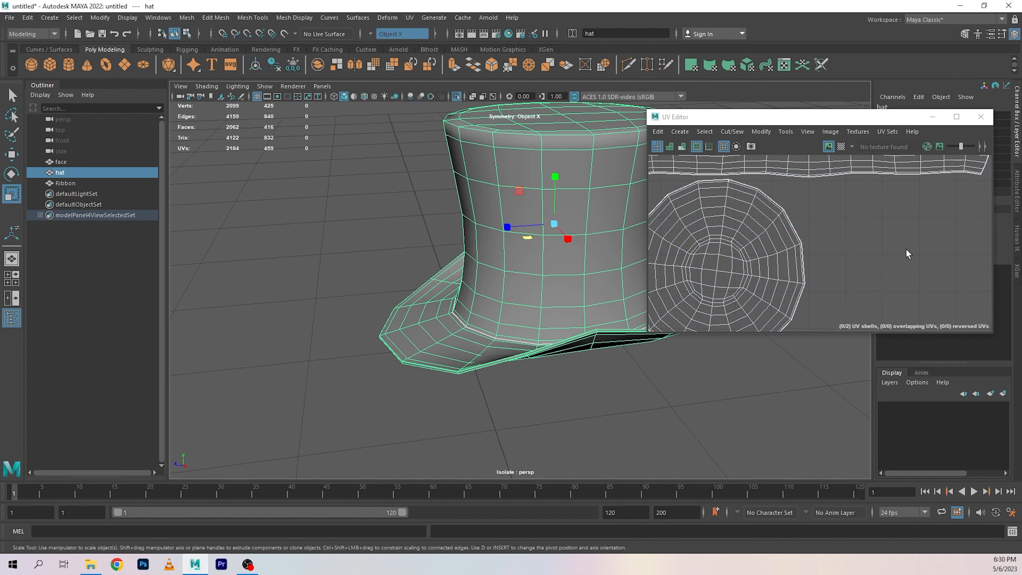
pyautogui.keyDown('alt'); pyautogui.moveTo(854, 234); pyautogui.dragTo(795, 216, button='right'); pyautogui.keyUp('alt')
pyautogui.click(777, 176)
pyautogui.keyDown('shift'); pyautogui.click(763, 231); pyautogui.keyUp('shift')
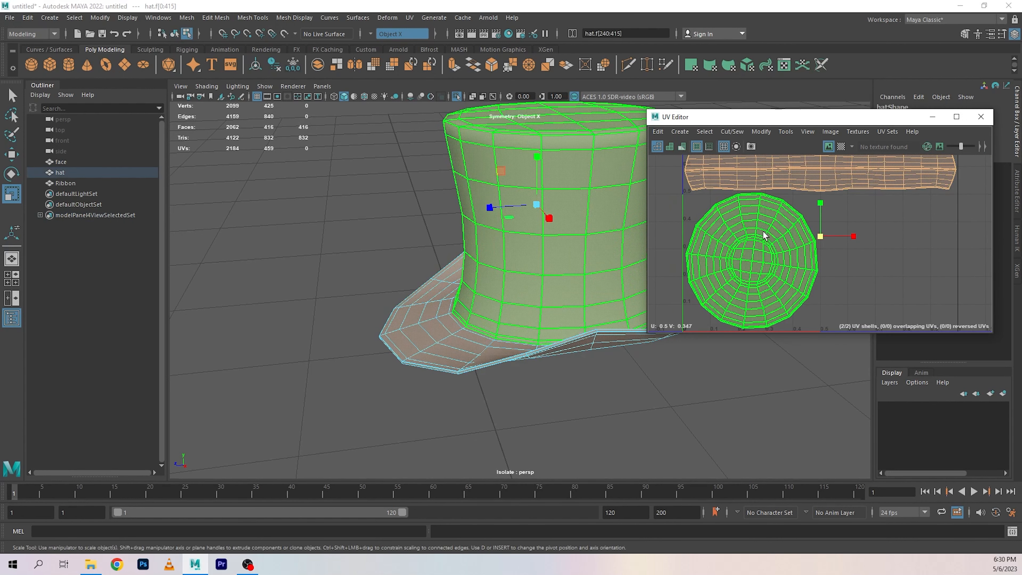
pyautogui.press('w')
pyautogui.click(890, 247)
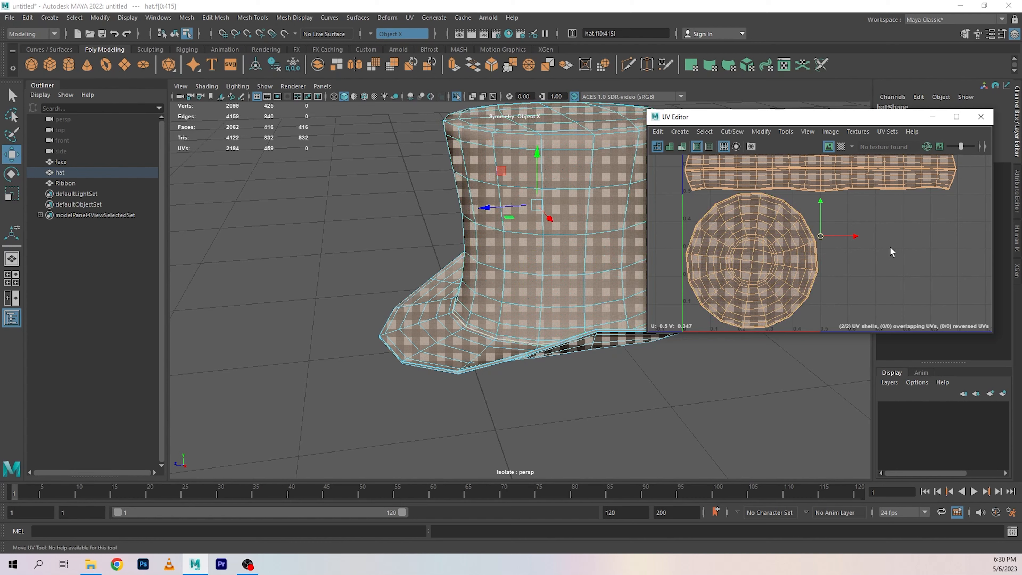
pyautogui.moveTo(499, 196); pyautogui.dragTo(537, 184, button='right')
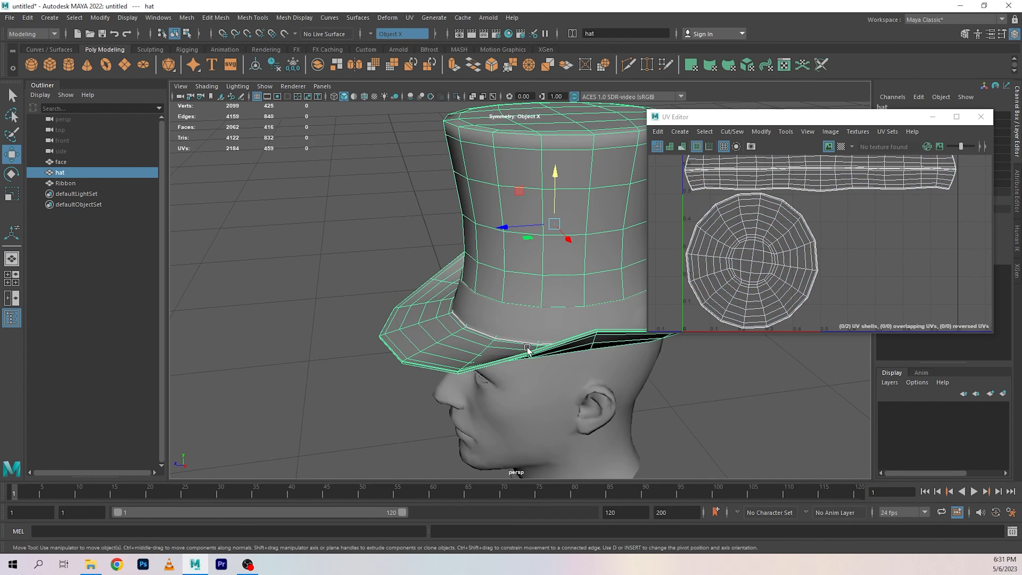
# - Select the ribbon and cut its UVs along the vertical edges at its front centre
pyautogui.click(517, 306)
pyautogui.press('f')
pyautogui.keyDown('alt'); pyautogui.moveTo(574, 319); pyautogui.dragTo(531, 246); pyautogui.keyUp('alt')
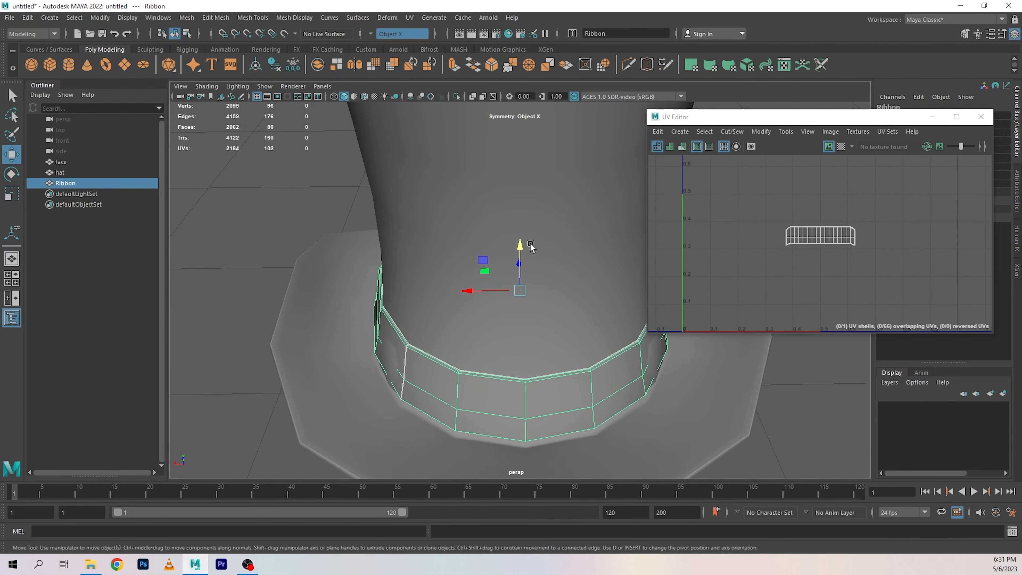
pyautogui.moveTo(531, 245)
pyautogui.mouseDown(button='right')
pyautogui.moveTo(521, 393)
pyautogui.moveTo(527, 240)
pyautogui.mouseUp(button='right')
pyautogui.doubleClick(525, 402)
pyautogui.keyDown('shift'); pyautogui.moveTo(928, 228); pyautogui.dragTo(853, 219, button='right'); pyautogui.keyUp('shift')
# - Select all of the ribbon's UV shells and unfold them with the existing Unfold settings
pyautogui.click(845, 234)
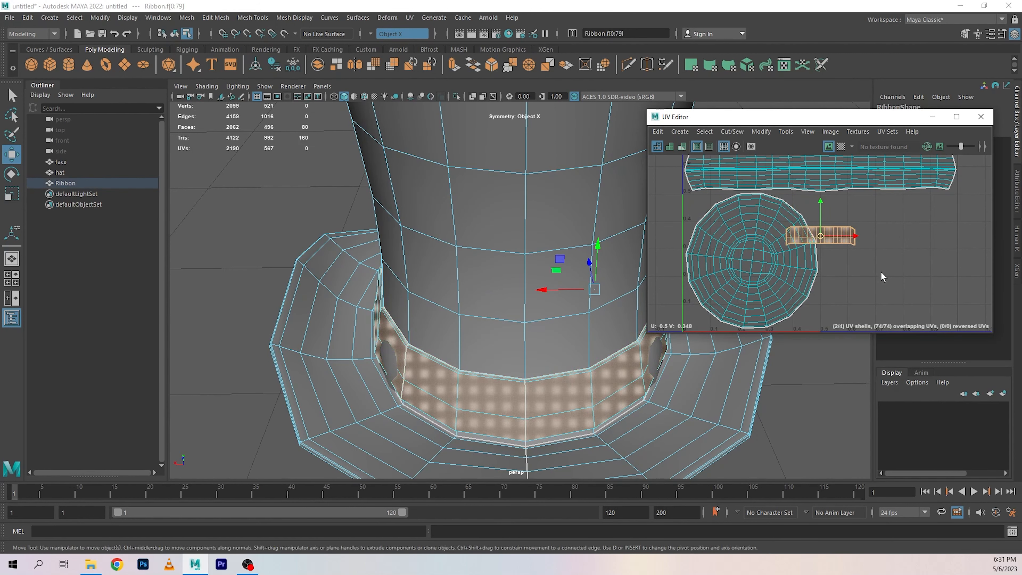
pyautogui.keyDown('shift'); pyautogui.moveTo(897, 215); pyautogui.dragTo(794, 213, button='right'); pyautogui.keyUp('shift')
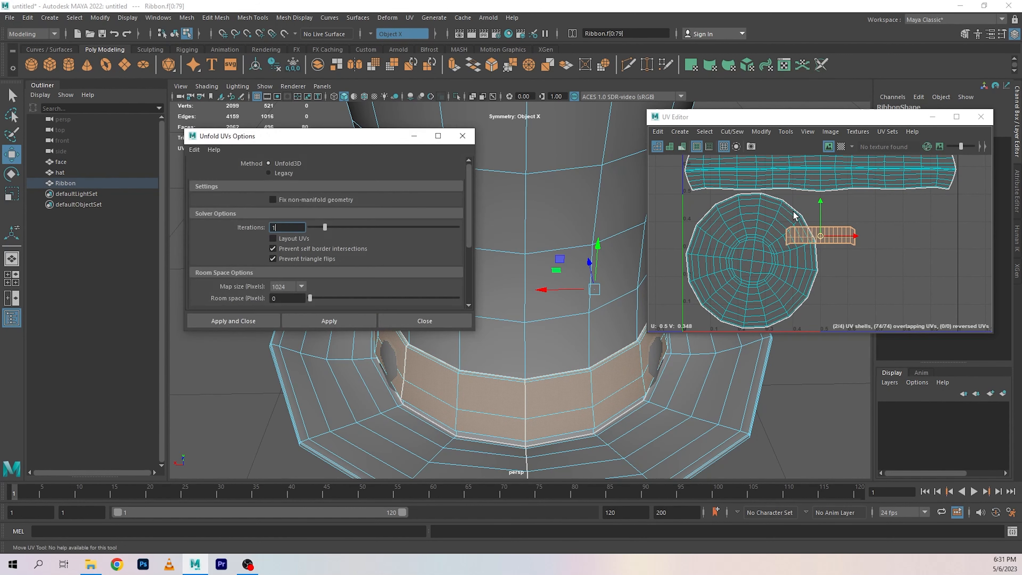
pyautogui.click(399, 318)
pyautogui.keyDown('shift'); pyautogui.moveTo(894, 219); pyautogui.dragTo(781, 220, button='right'); pyautogui.keyUp('shift')
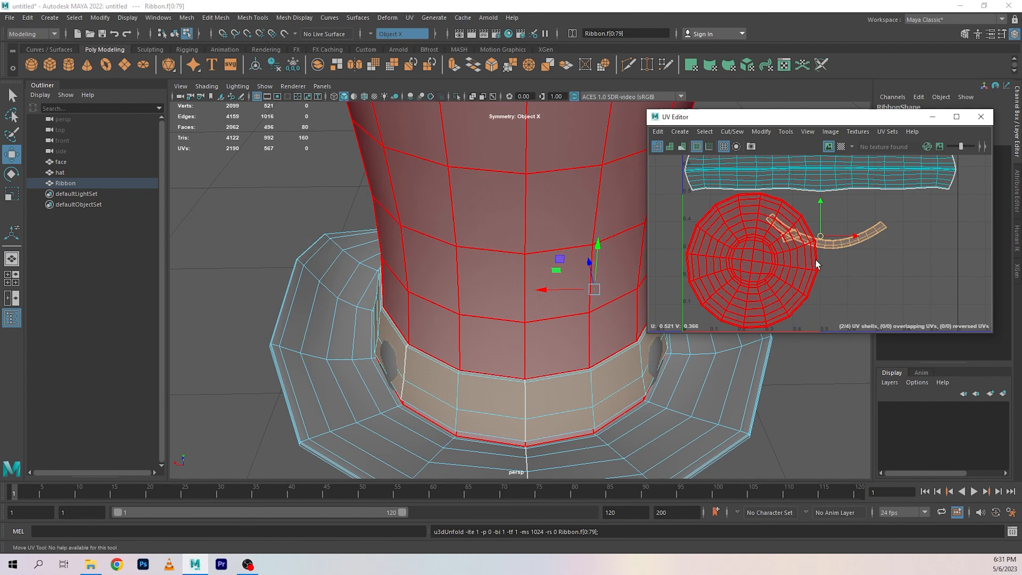
pyautogui.click(865, 242)
# - Move the unfolded ribbon shells clear of the crown's round UV shell into the empty space beside it
pyautogui.click(865, 245)
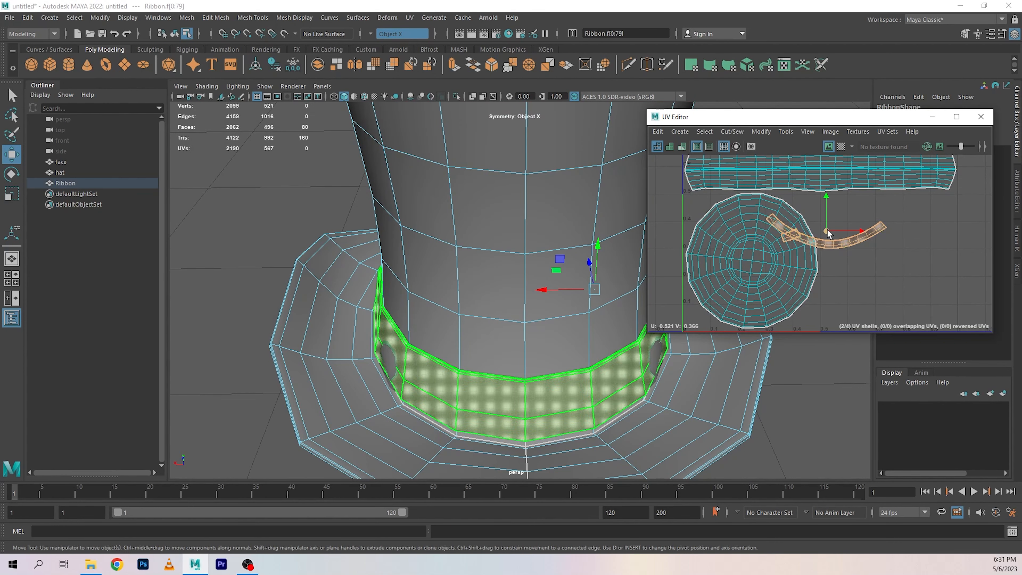
pyautogui.moveTo(826, 231); pyautogui.dragTo(905, 244)
pyautogui.click(853, 214)
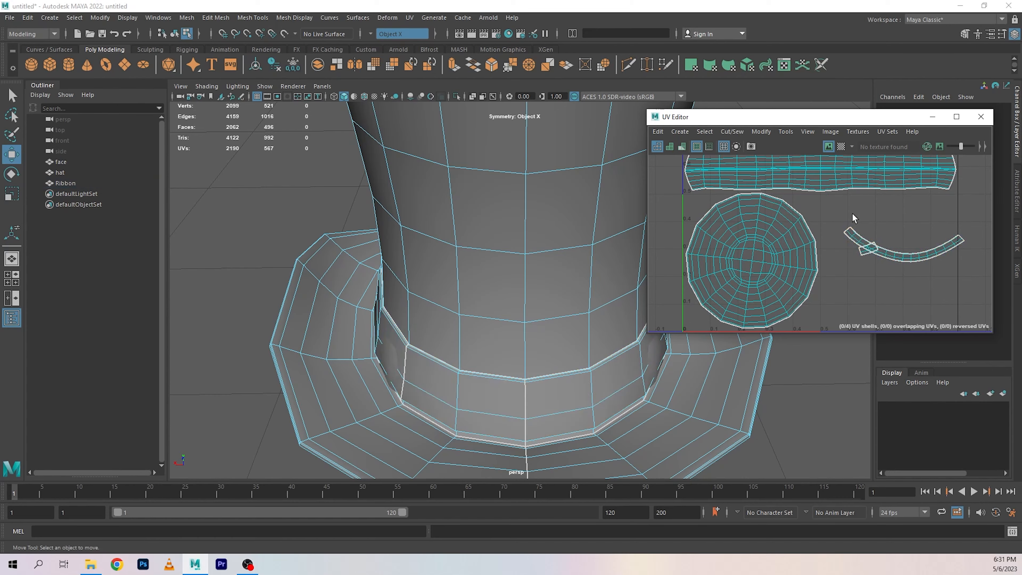
# - Isolate the ribbon and focus on its short UV shell and the matching section of the mesh
pyautogui.click(871, 253)
pyautogui.keyDown('alt'); pyautogui.moveTo(529, 338); pyautogui.dragTo(447, 310); pyautogui.keyUp('alt')
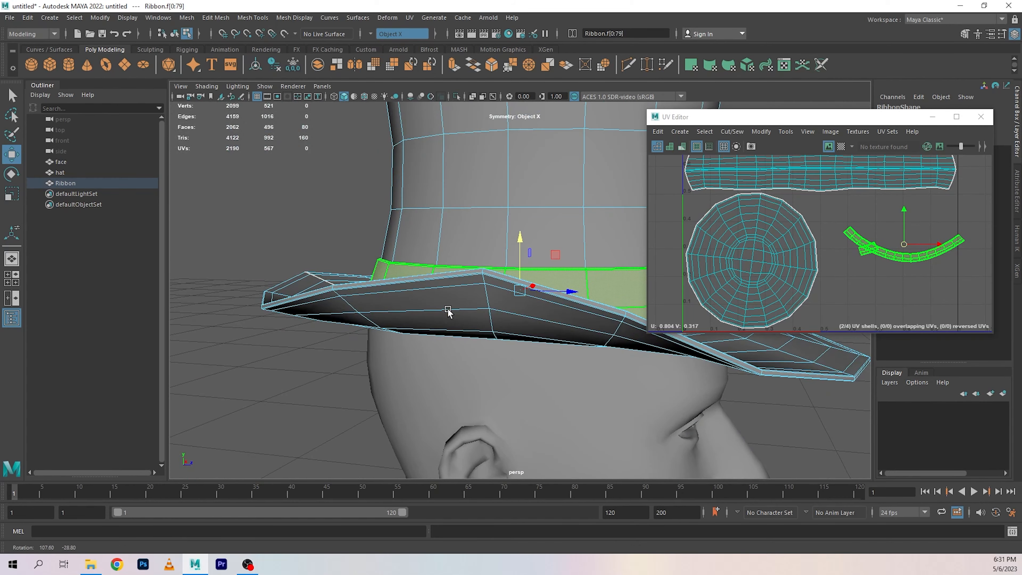
pyautogui.hotkey('ctrl', '1')
pyautogui.keyDown('alt'); pyautogui.moveTo(554, 342); pyautogui.dragTo(499, 382); pyautogui.keyUp('alt')
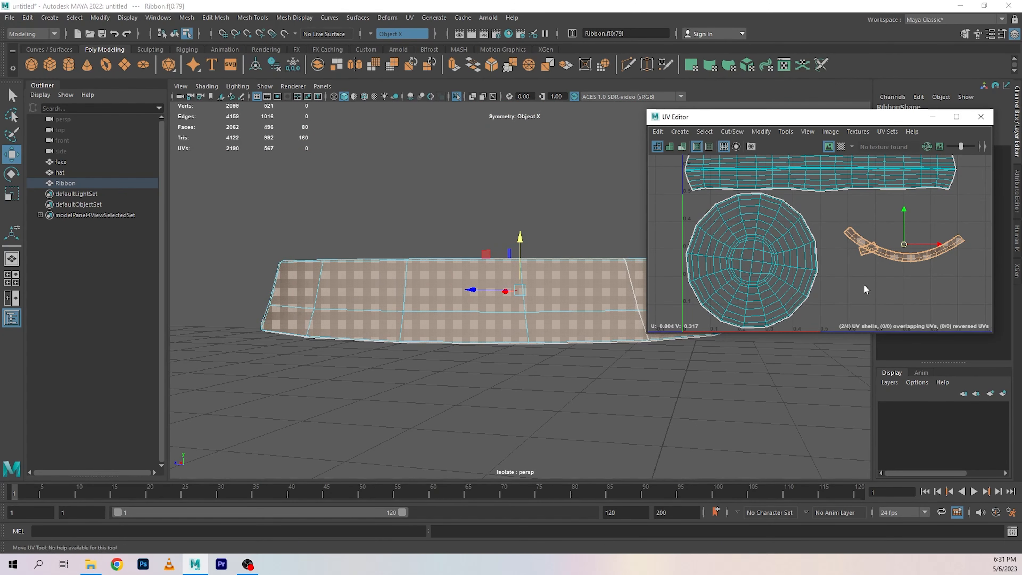
pyautogui.click(864, 284)
pyautogui.click(863, 255)
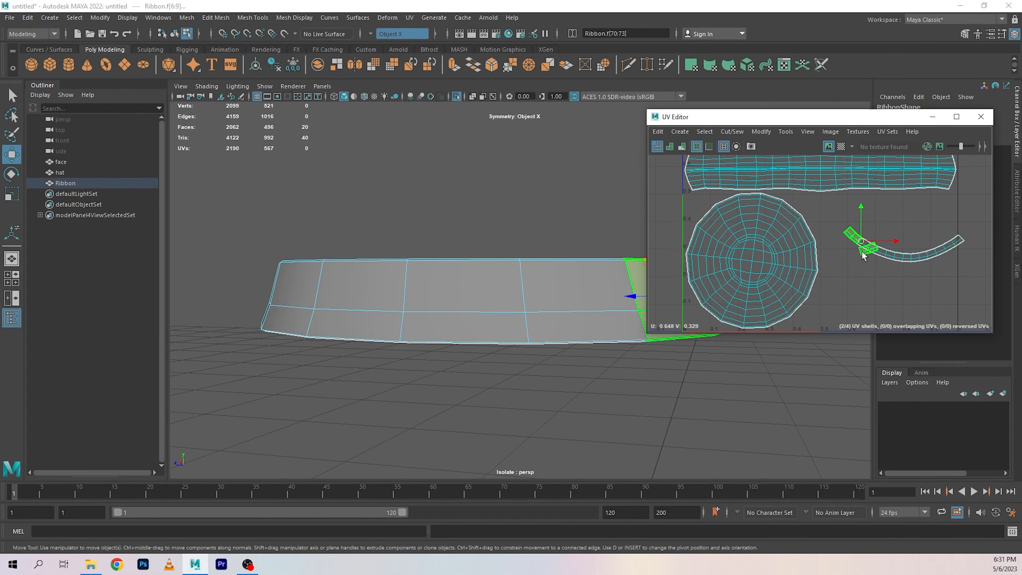
pyautogui.press('f')
pyautogui.press('f')
# - Select the extra vertical seam on the ribbon and move and sew its edges to join the short shell to the long strip
pyautogui.keyDown('alt'); pyautogui.moveTo(525, 363); pyautogui.dragTo(541, 350); pyautogui.keyUp('alt')
pyautogui.press('F8')
pyautogui.click(520, 264)
pyautogui.moveTo(865, 201); pyautogui.dragTo(857, 175, button='right')
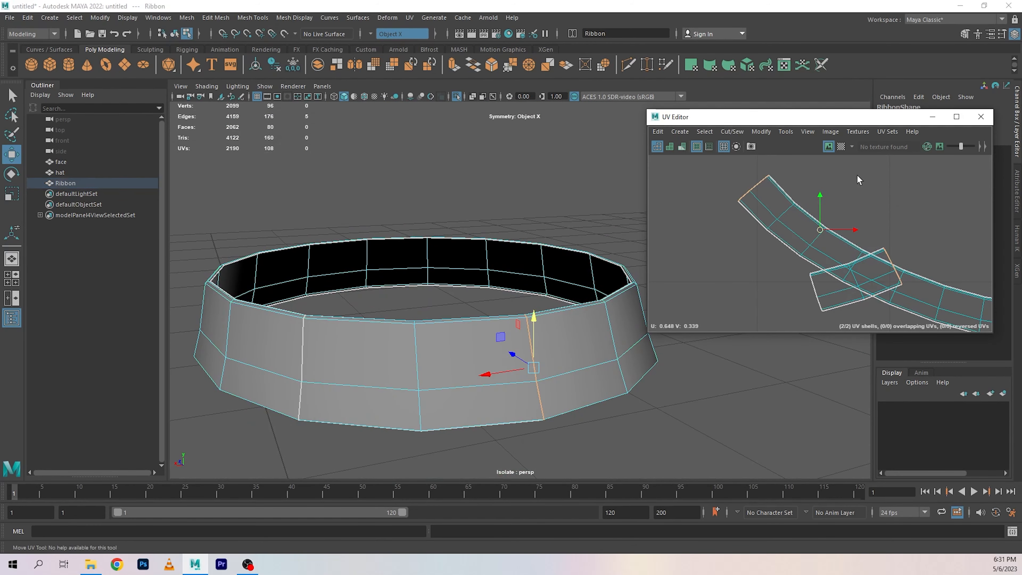
pyautogui.keyDown('shift'); pyautogui.rightClick(702, 227); pyautogui.keyUp('shift')
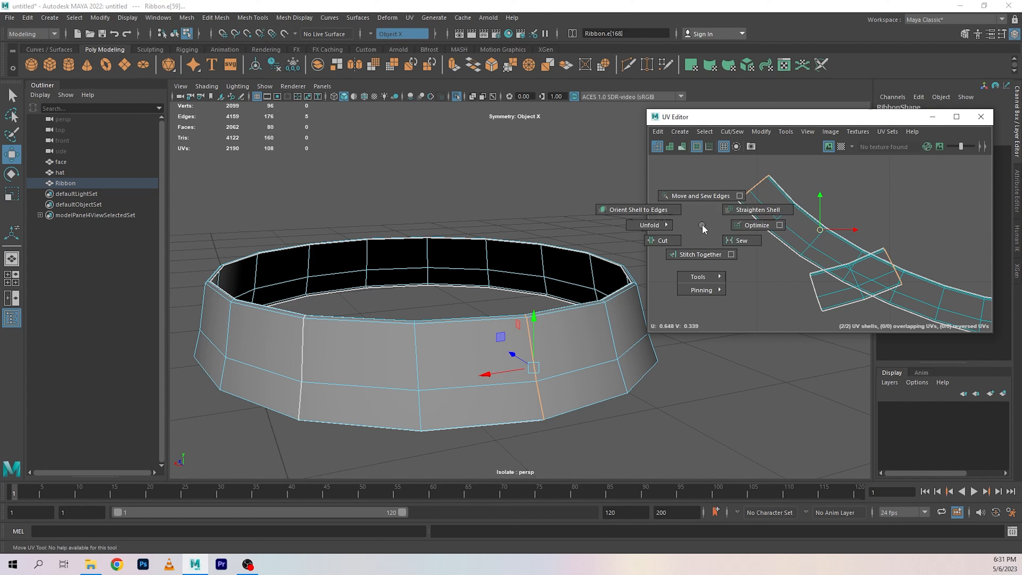
pyautogui.keyDown('shift'); pyautogui.moveTo(704, 207); pyautogui.dragTo(703, 200, button='right'); pyautogui.keyUp('shift')
# - Take the ribbon out of isolation to show it together with the hat and head
pyautogui.rightClick(797, 223)
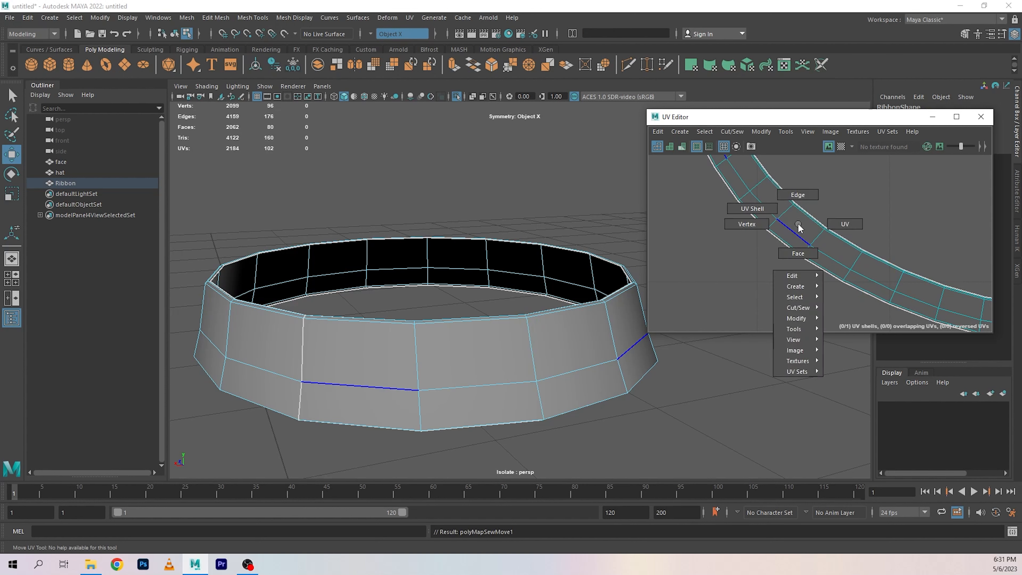
pyautogui.keyDown('alt'); pyautogui.moveTo(928, 237); pyautogui.dragTo(666, 301, button='right'); pyautogui.keyUp('alt')
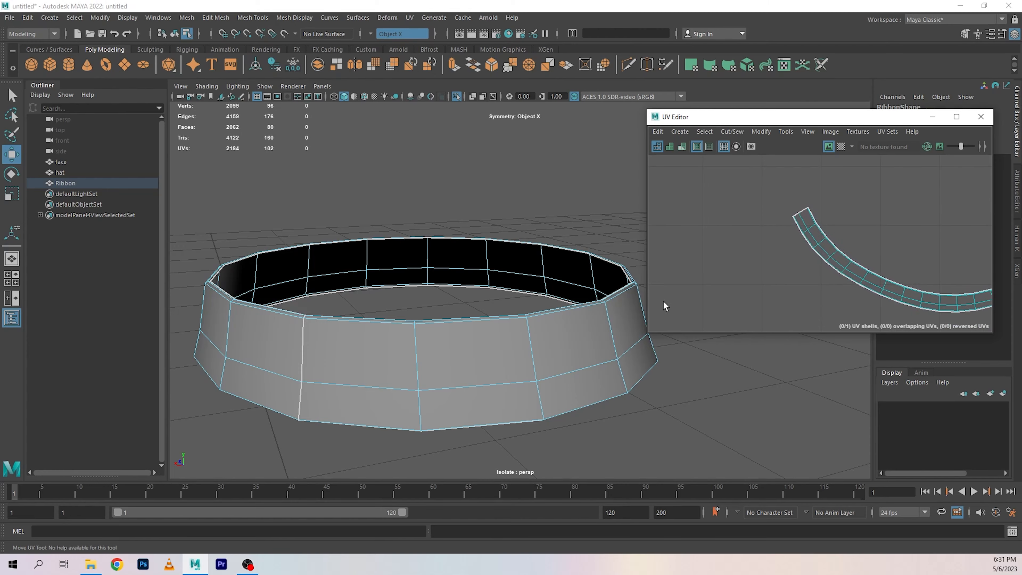
pyautogui.keyDown('alt'); pyautogui.moveTo(477, 356); pyautogui.dragTo(464, 358, button='right'); pyautogui.keyUp('alt')
pyautogui.keyDown('alt'); pyautogui.moveTo(464, 358); pyautogui.dragTo(575, 360); pyautogui.keyUp('alt')
pyautogui.hotkey('ctrl', '1')
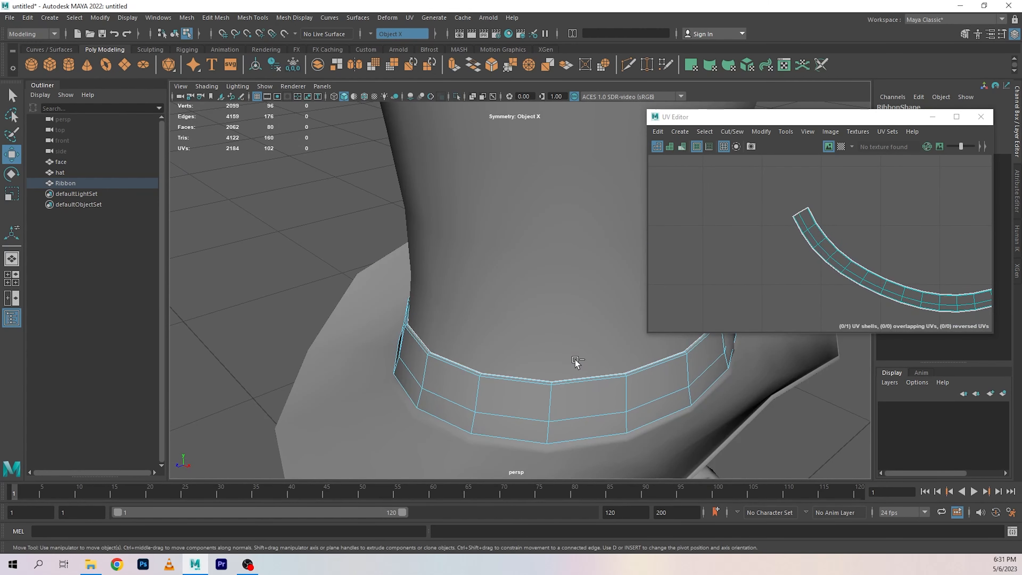
pyautogui.keyDown('alt'); pyautogui.moveTo(545, 365); pyautogui.dragTo(489, 362, button='right'); pyautogui.keyUp('alt')
pyautogui.keyDown('alt'); pyautogui.moveTo(489, 362); pyautogui.dragTo(641, 354); pyautogui.keyUp('alt')
pyautogui.rightClick(887, 249)
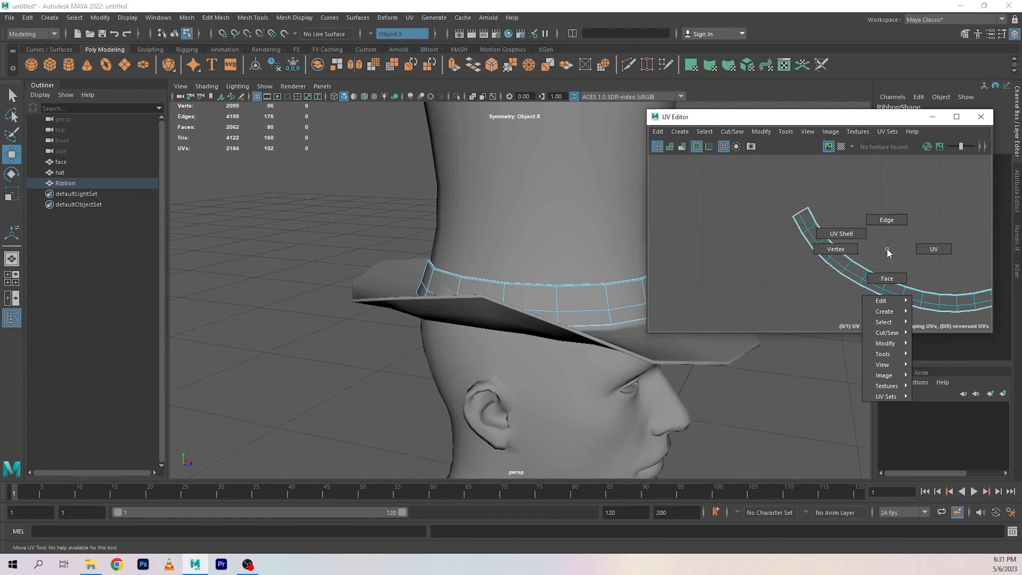
# - Select the hat and the ribbon together so that both objects' UVs share one view
pyautogui.rightClick(510, 186)
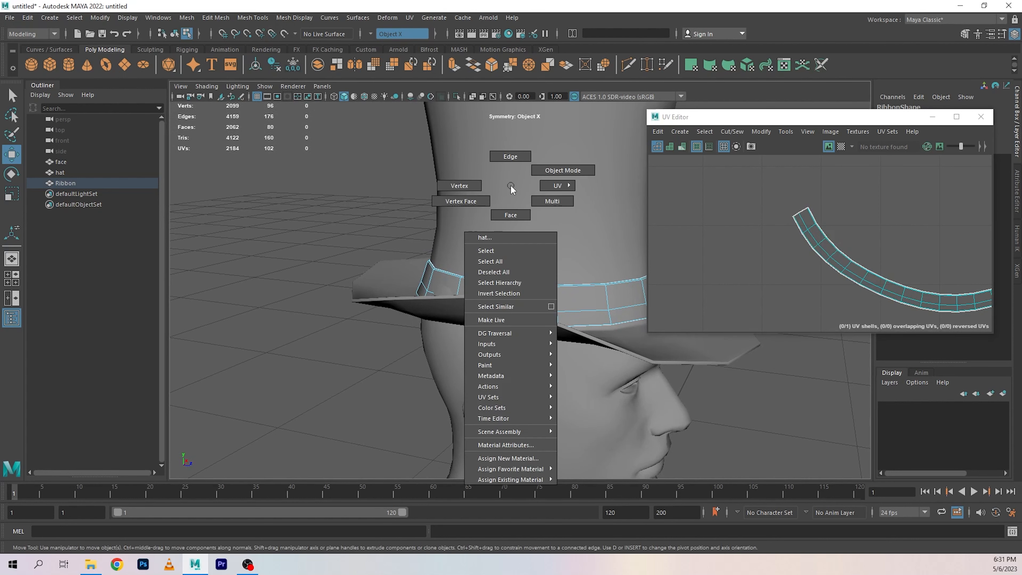
pyautogui.click(484, 237)
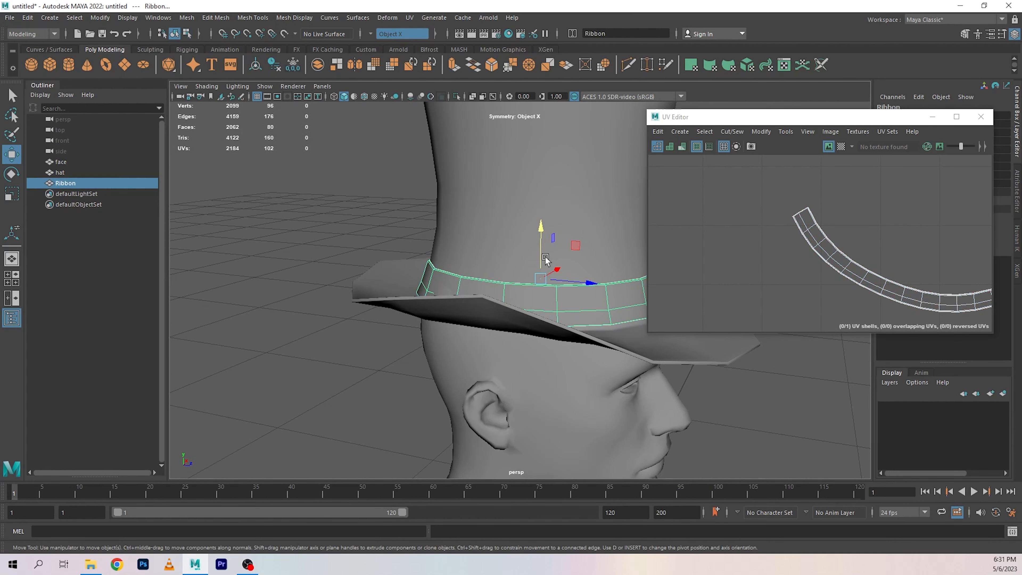
pyautogui.keyDown('shift'); pyautogui.click(598, 304); pyautogui.keyUp('shift')
pyautogui.press('f')
pyautogui.keyDown('alt'); pyautogui.moveTo(562, 322); pyautogui.dragTo(544, 346); pyautogui.keyUp('alt')
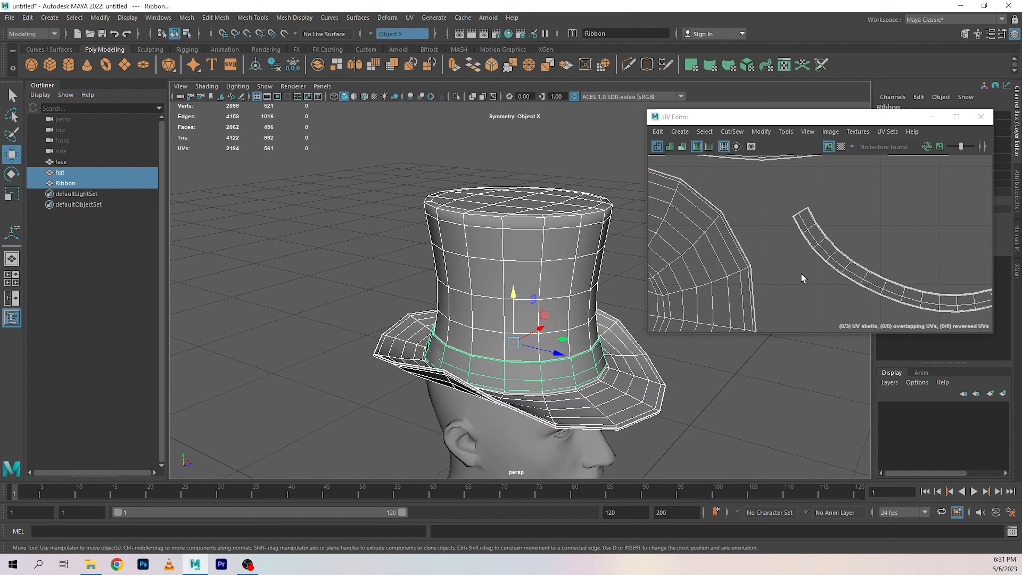
# - Select the crown, brim and ribbon UV shells and lay them out together in the UV tile
pyautogui.keyDown('alt'); pyautogui.moveTo(795, 267); pyautogui.dragTo(741, 255, button='right'); pyautogui.keyUp('alt')
pyautogui.moveTo(810, 292); pyautogui.dragTo(772, 273, button='right')
pyautogui.moveTo(704, 176); pyautogui.dragTo(913, 336)
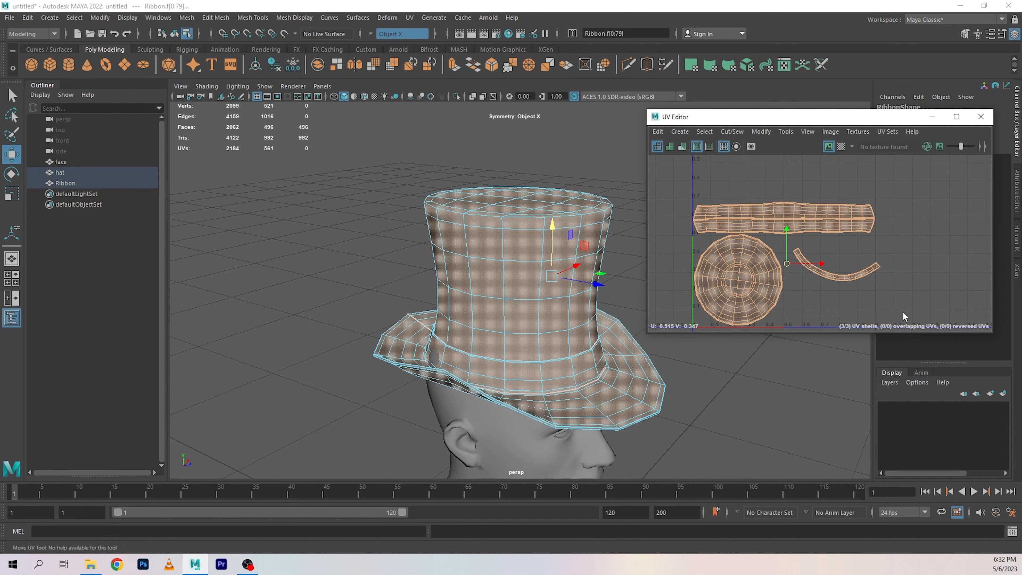
pyautogui.click(931, 265)
pyautogui.moveTo(743, 193); pyautogui.dragTo(887, 278)
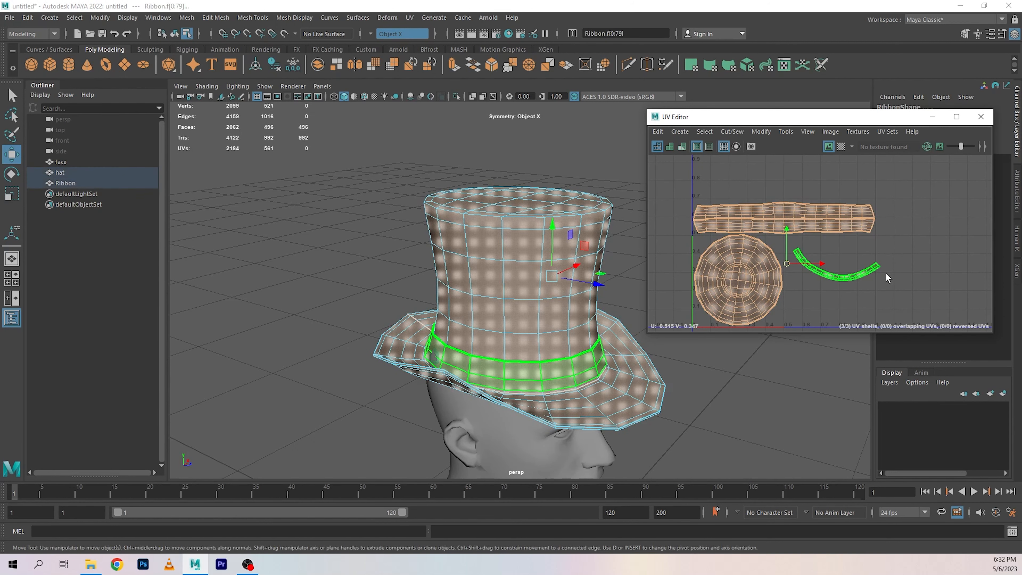
pyautogui.hotkey('ctrl', 'l')
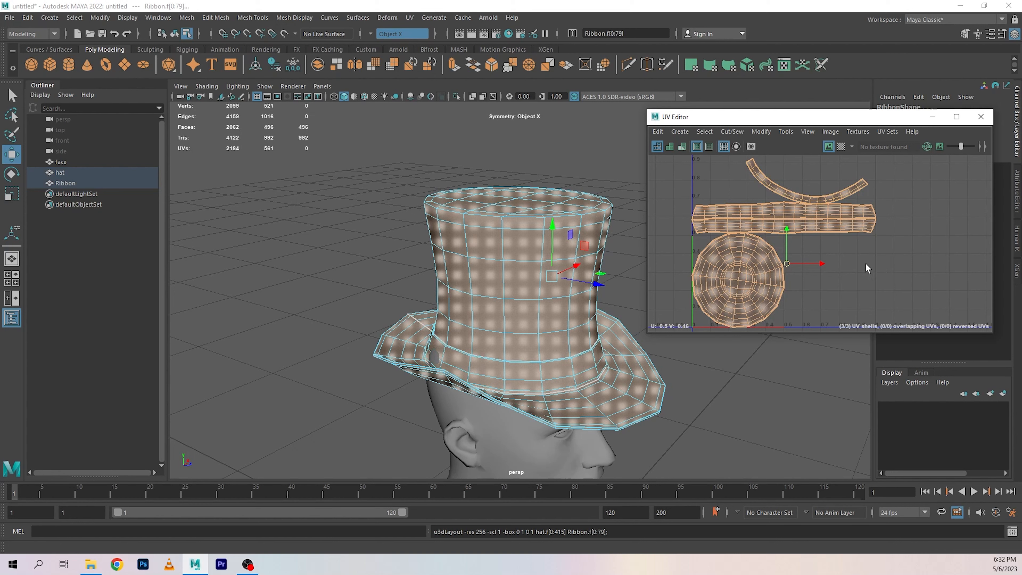
pyautogui.scroll(-1, 866, 263)
pyautogui.click(935, 236)
pyautogui.scroll(-1, 886, 244)
pyautogui.scroll(2, 922, 282)
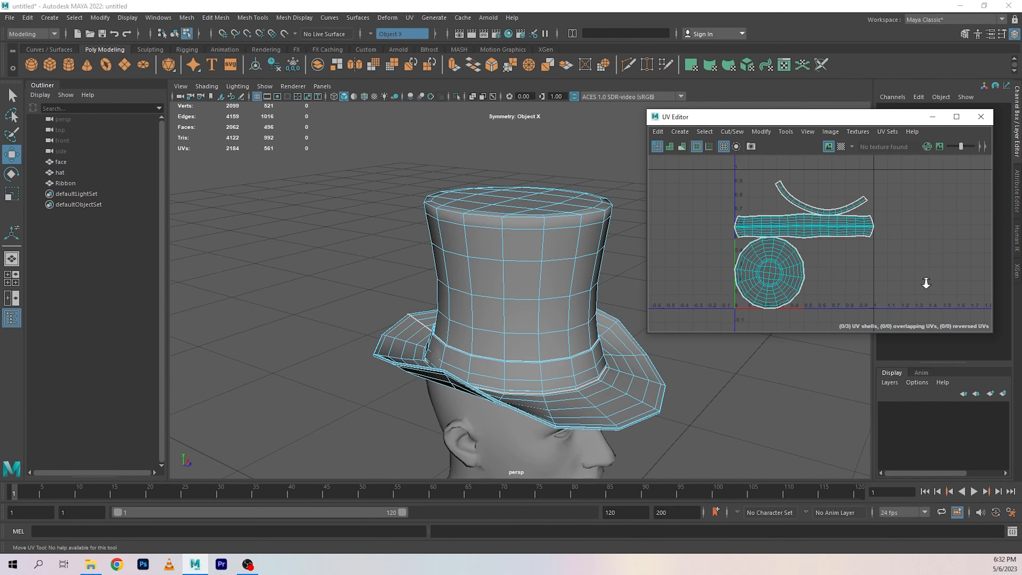
# - Combine the hat and ribbon into a single mesh and close the UV Editor
pyautogui.rightClick(537, 242)
pyautogui.click(552, 307)
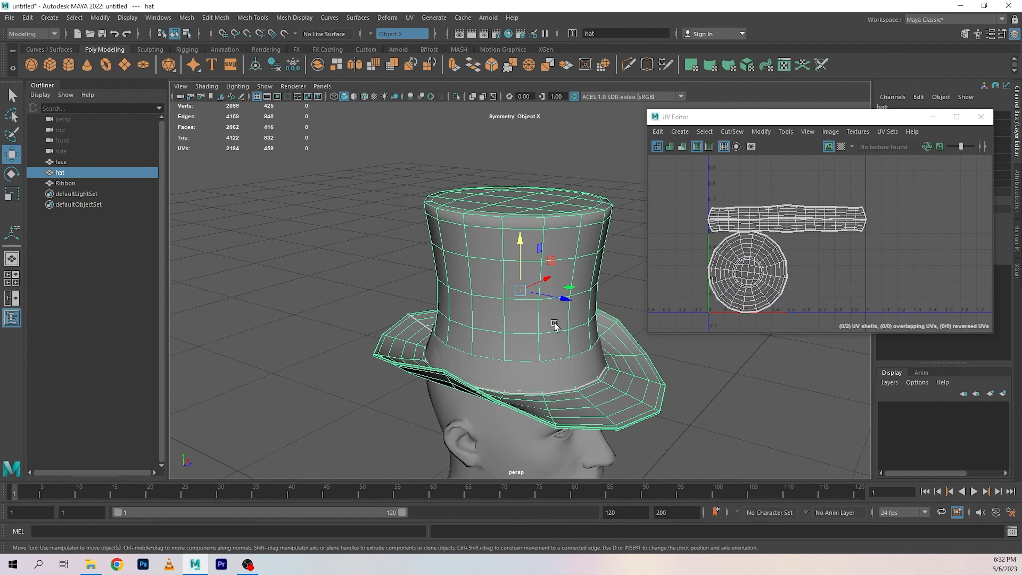
pyautogui.keyDown('shift'); pyautogui.click(566, 369); pyautogui.keyUp('shift')
pyautogui.click(277, 67)
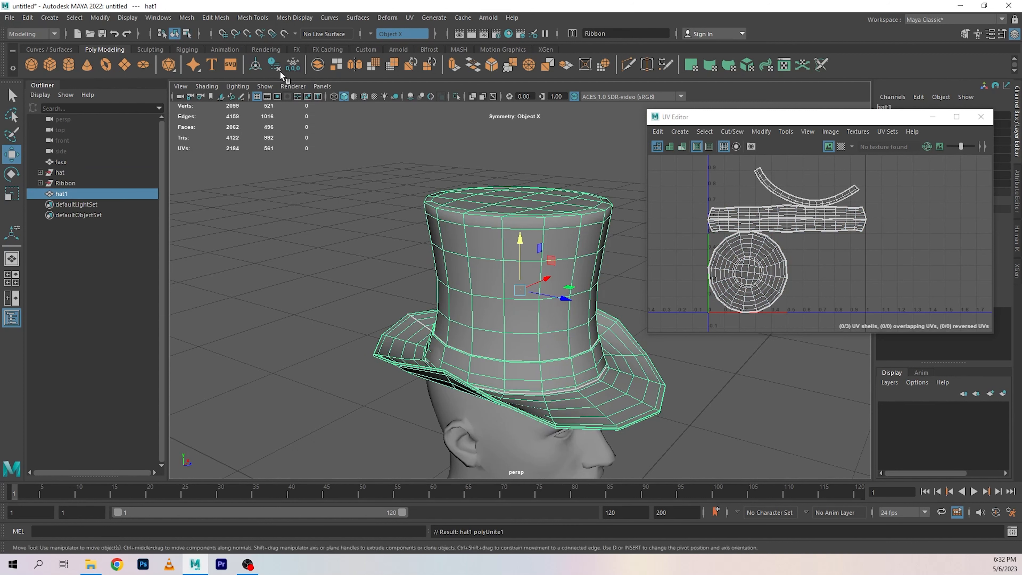
pyautogui.click(981, 117)
# - Assign a new Arnold aiStandardSurface material to the combined hat
pyautogui.rightClick(517, 237)
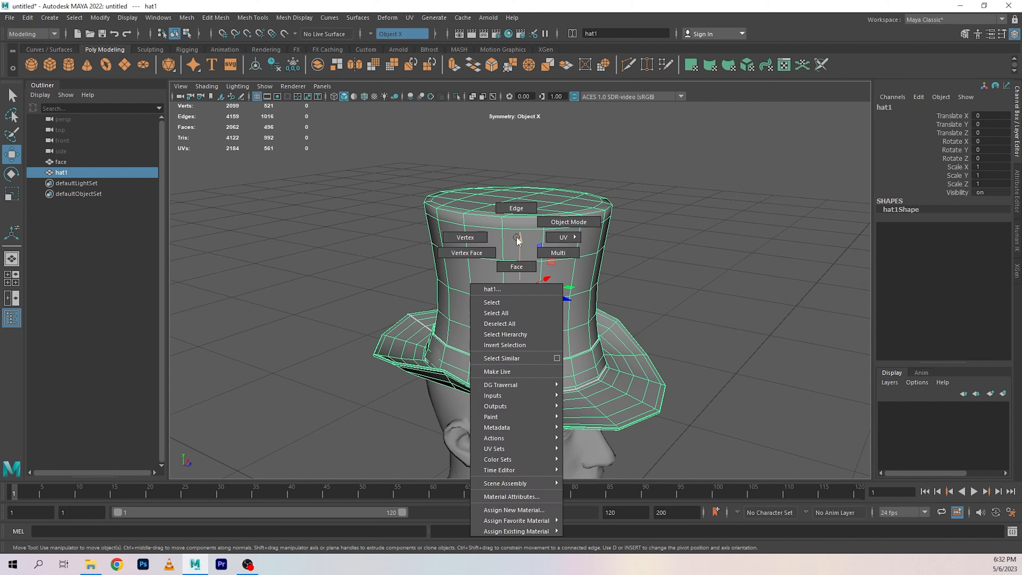
pyautogui.moveTo(548, 522)
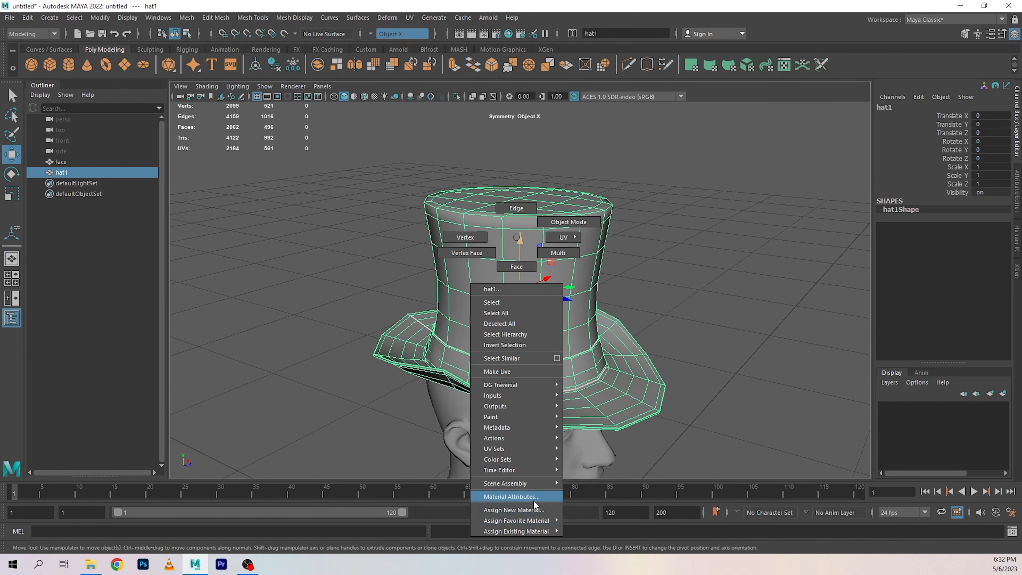
pyautogui.click(533, 508)
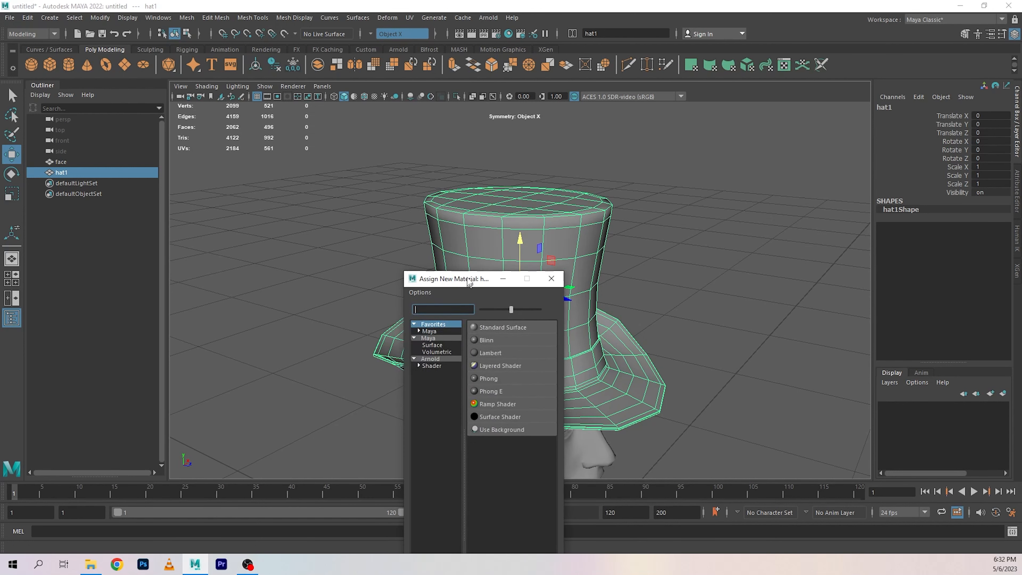
pyautogui.click(403, 265)
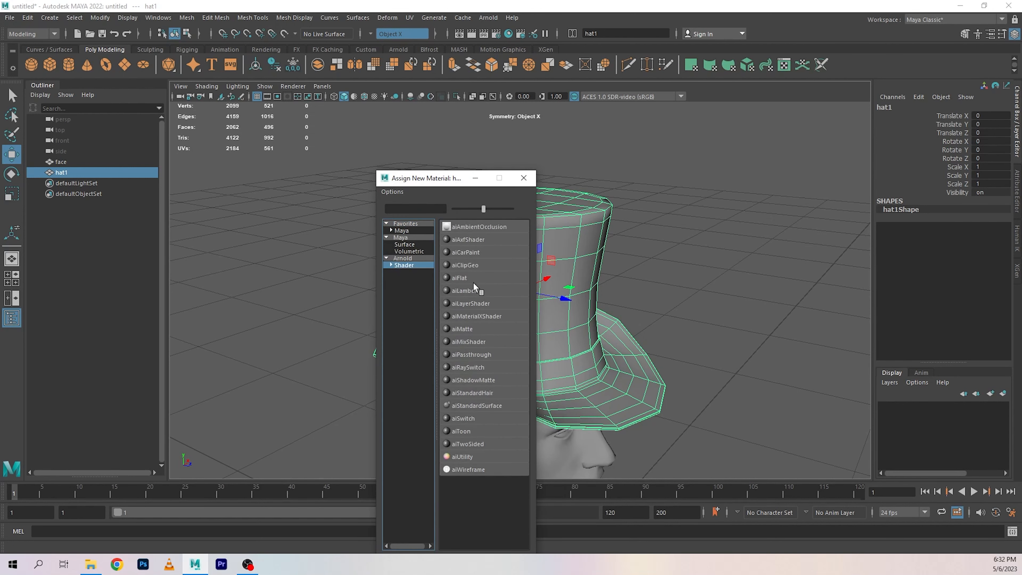
pyautogui.click(491, 405)
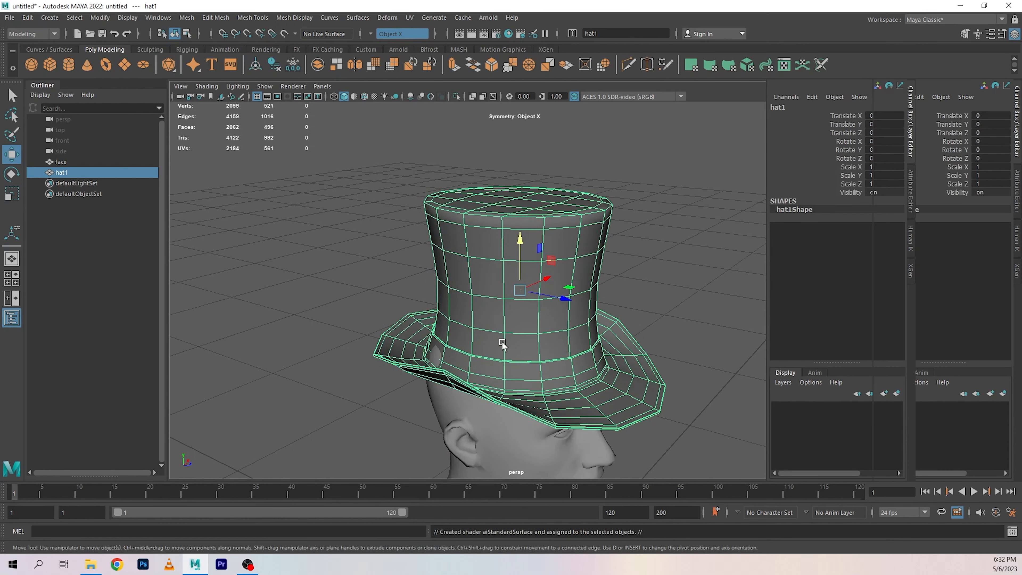
# - Rename the hat's new material to MagicHatMAT and reselect the hat
pyautogui.click(872, 105)
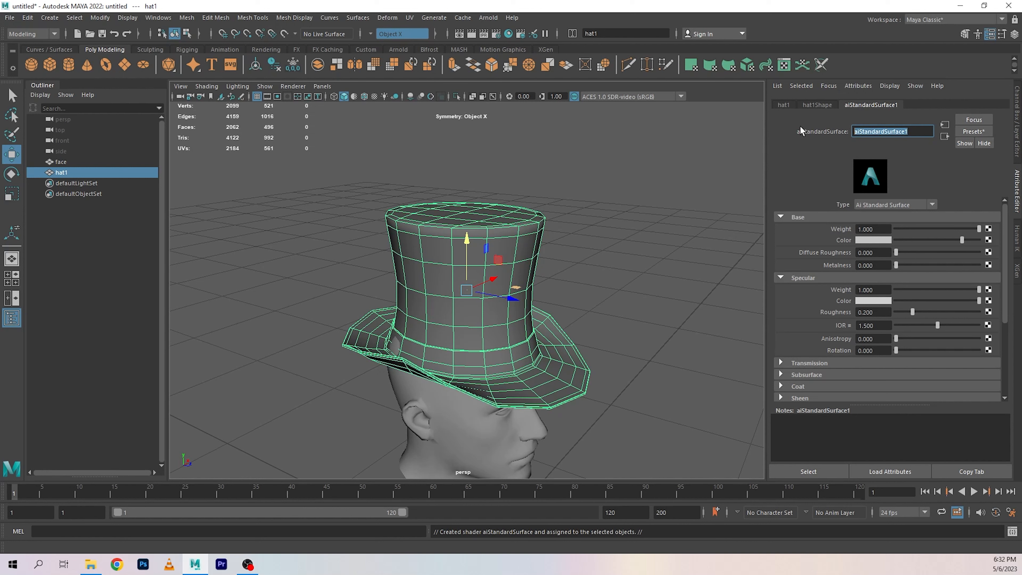
pyautogui.write('Magic')
pyautogui.write('HatMAT')
pyautogui.press('Return')
pyautogui.click(585, 206)
pyautogui.click(476, 259)
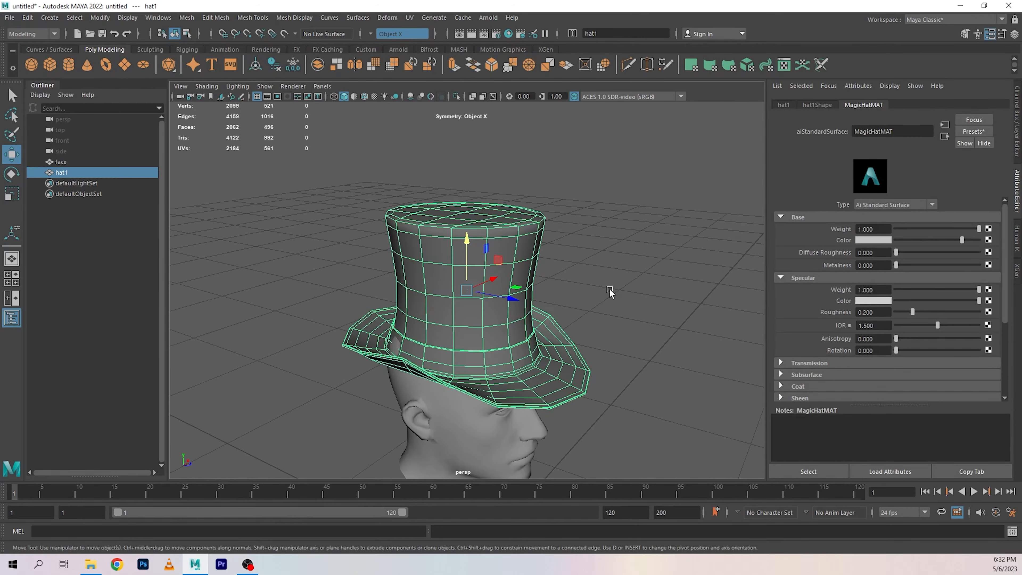
# - Examine the finished hat's fit and shape on the head from several angles
pyautogui.keyDown('alt'); pyautogui.moveTo(609, 292); pyautogui.dragTo(609, 327); pyautogui.keyUp('alt')
pyautogui.press('r')
pyautogui.moveTo(499, 243); pyautogui.dragTo(439, 299)
pyautogui.moveTo(434, 245); pyautogui.dragTo(611, 221)
pyautogui.click(639, 259)
pyautogui.click(467, 229)
pyautogui.scroll(-3, 465, 229)
pyautogui.press('w')
# - Reselect the hat and open the Game Exporter for it
pyautogui.click(611, 221)
pyautogui.click(475, 258)
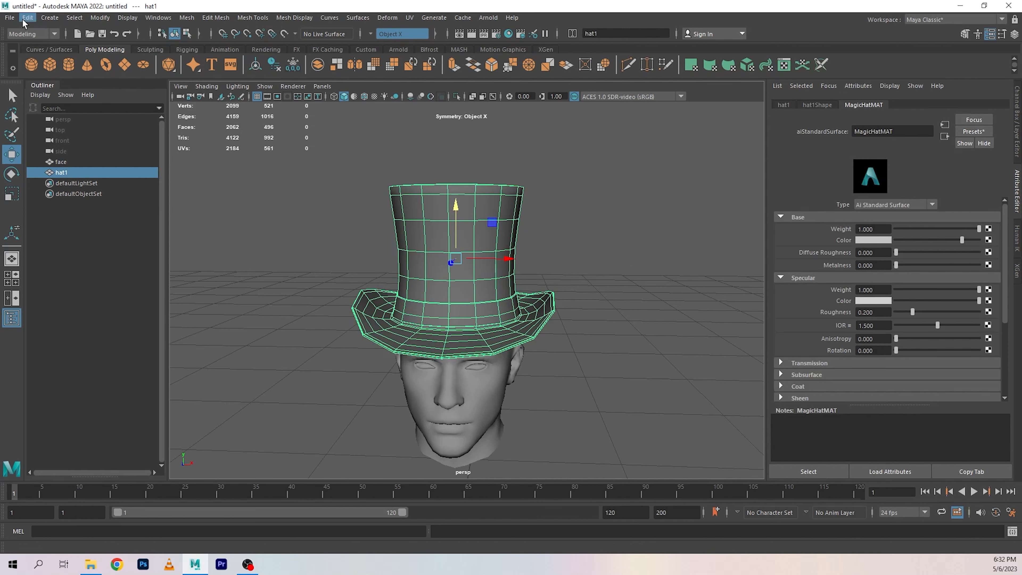
pyautogui.click(9, 17)
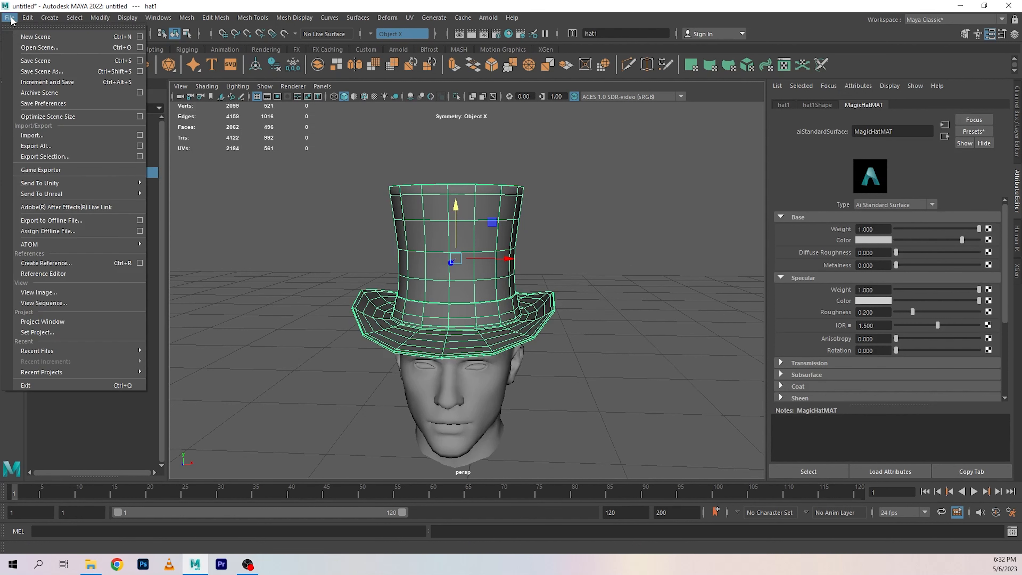
pyautogui.click(78, 170)
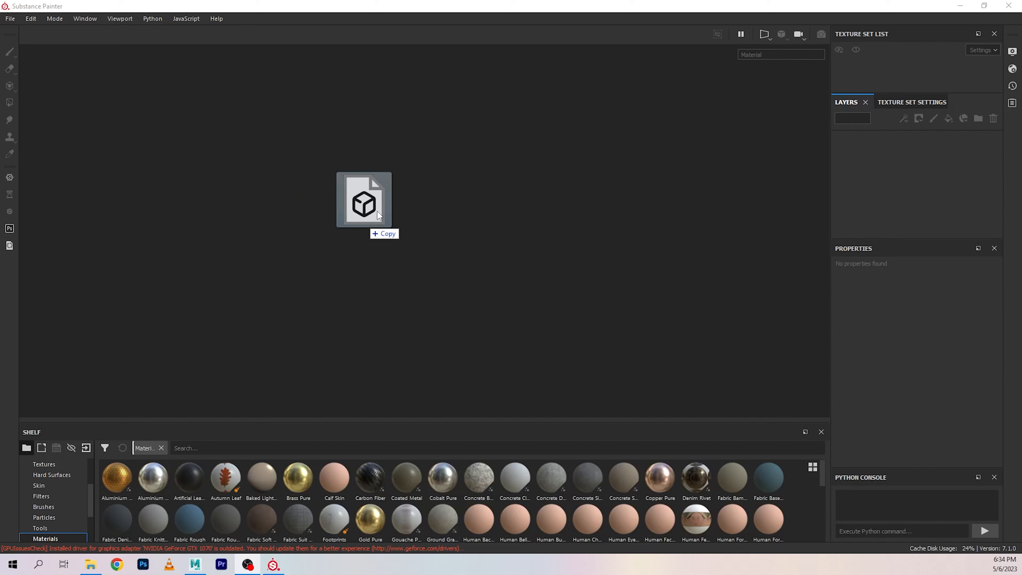
# - Switch to Substance Painter, start a new project from magicHat.fbx and look through the available templates without choosing one
pyautogui.moveTo(377, 211); pyautogui.dragTo(381, 208)
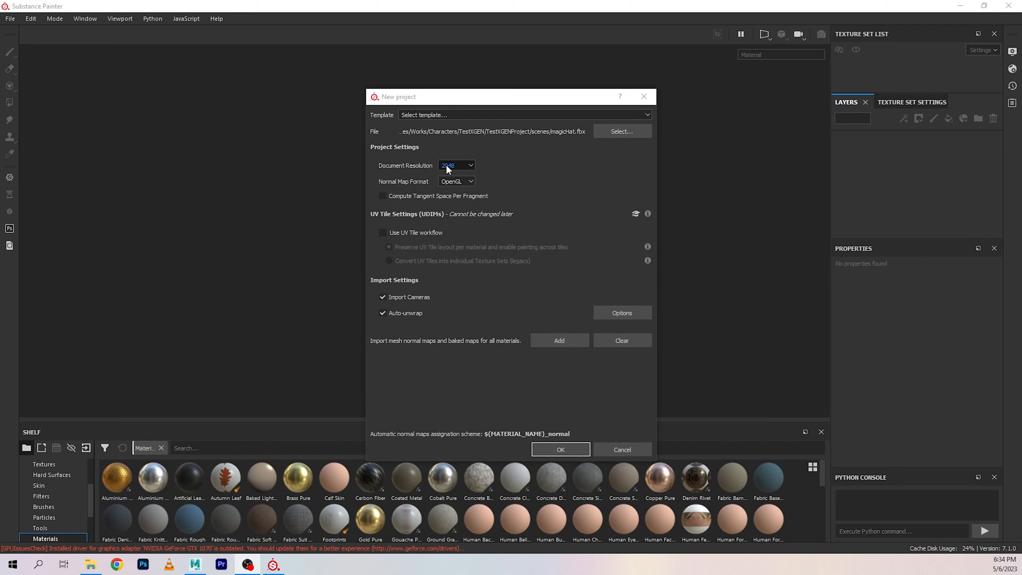
pyautogui.click(534, 114)
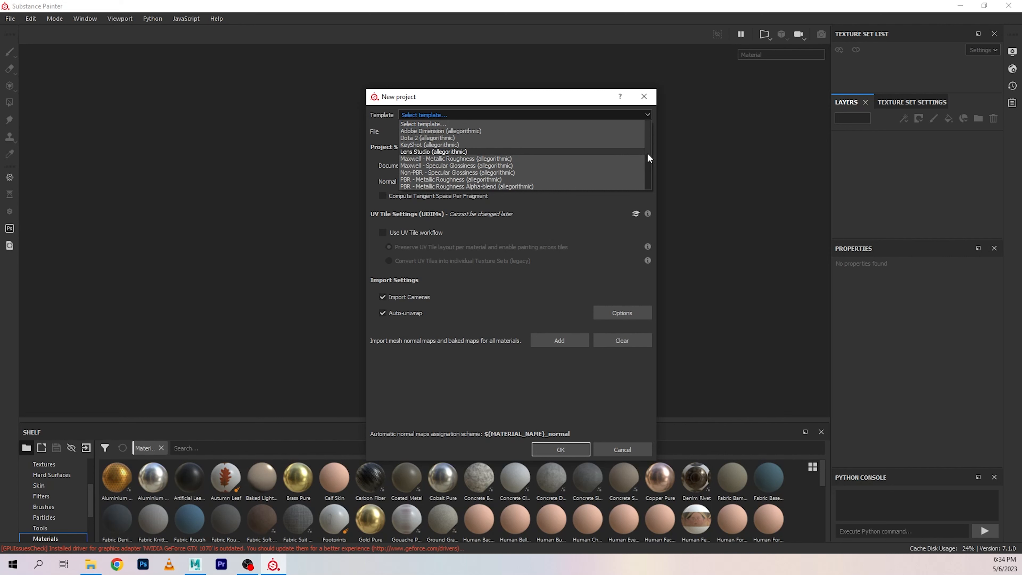
pyautogui.scroll(-4, 647, 153)
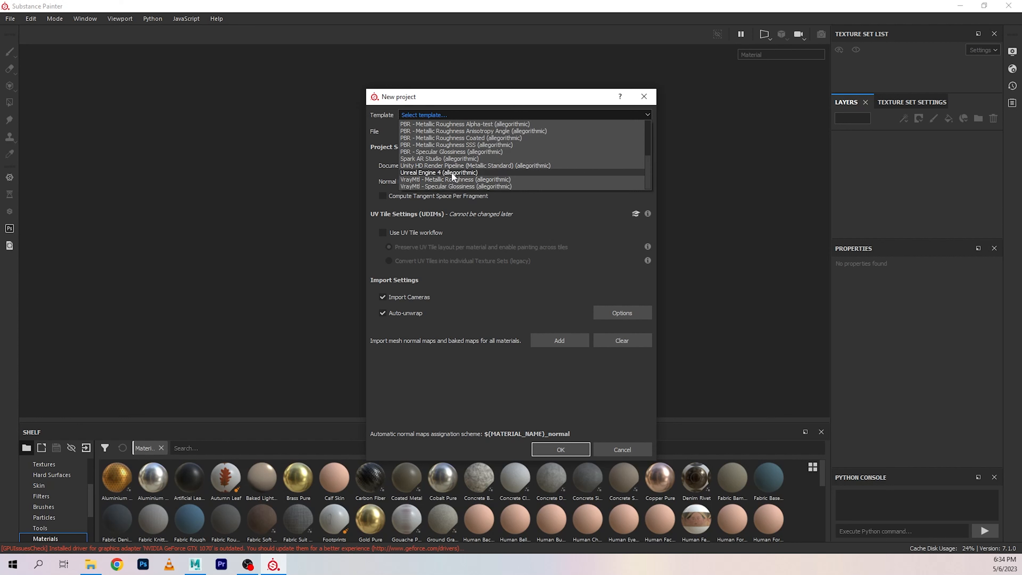
pyautogui.click(587, 244)
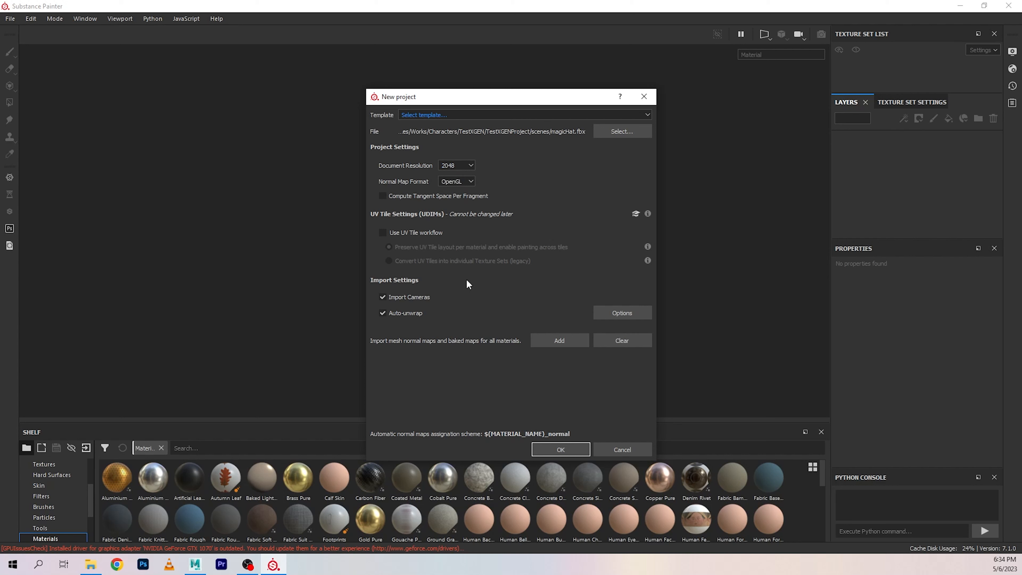
# - Turn off Auto-unwrap and Import Cameras for the new project and create it
pyautogui.click(418, 312)
pyautogui.click(421, 297)
pyautogui.click(550, 449)
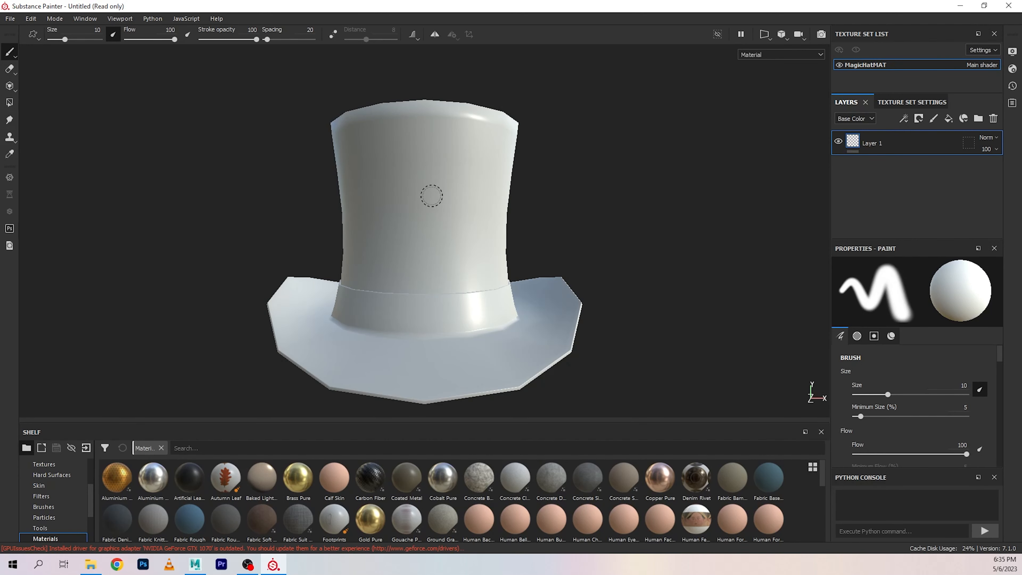
# - Examine the hat's UV layout beside the 3D model and inspect the hat from several angles in the 3D-only view
pyautogui.press('F1')
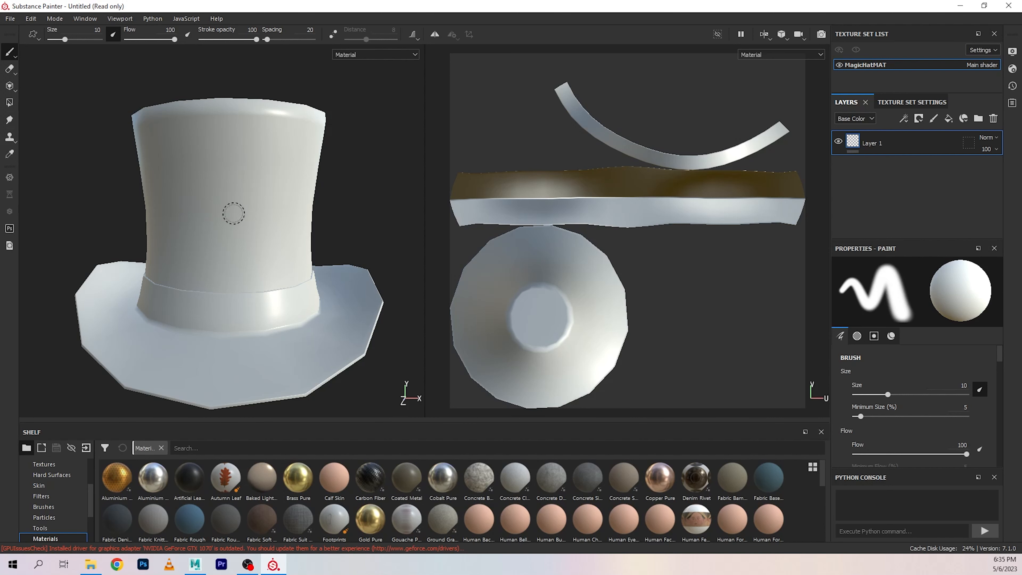
pyautogui.scroll(2, 667, 302)
pyautogui.scroll(-4, 666, 302)
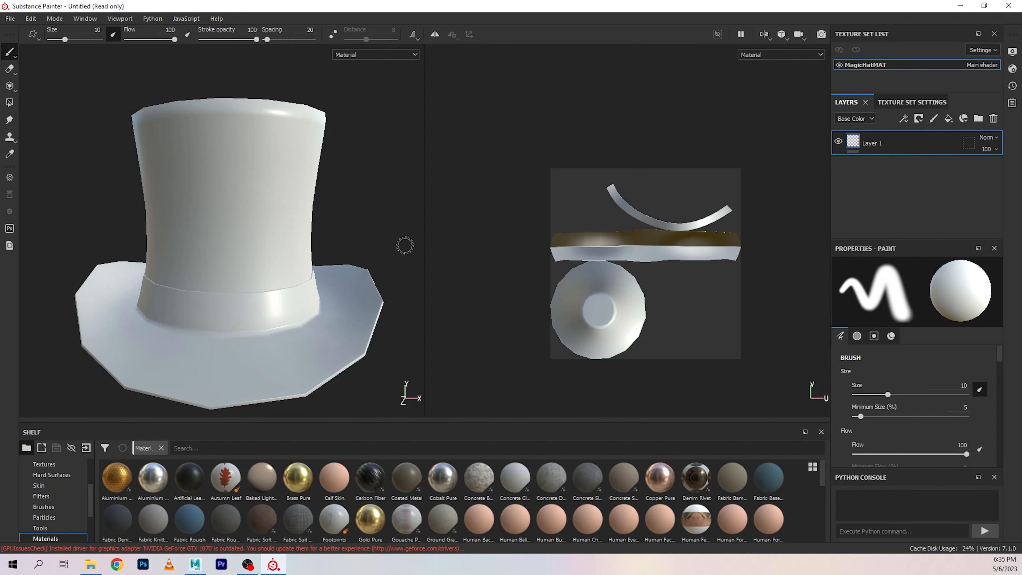
pyautogui.press('F2')
pyautogui.keyDown('alt'); pyautogui.moveTo(580, 283); pyautogui.dragTo(478, 244); pyautogui.keyUp('alt')
pyautogui.moveTo(594, 324)
pyautogui.keyDown('alt'); pyautogui.mouseDown()
pyautogui.moveTo(591, 307)
pyautogui.moveTo(372, 256)
pyautogui.moveTo(680, 279)
pyautogui.moveTo(576, 247)
pyautogui.moveTo(553, 294)
pyautogui.mouseUp(); pyautogui.keyUp('alt')
pyautogui.keyDown('alt'); pyautogui.moveTo(602, 260); pyautogui.dragTo(623, 261); pyautogui.keyUp('alt')
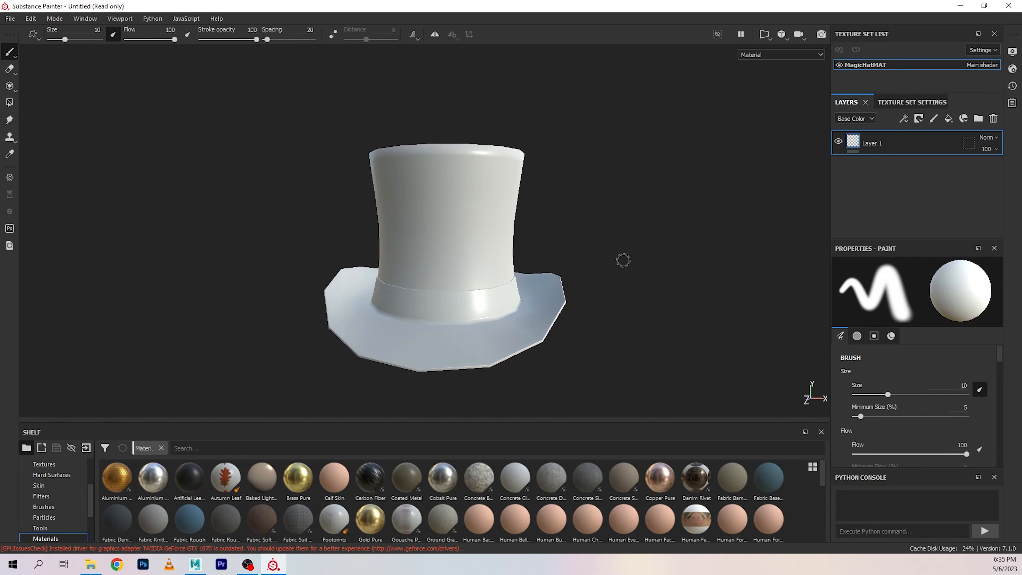
pyautogui.scroll(2, 638, 304)
pyautogui.keyDown('alt'); pyautogui.moveTo(639, 304); pyautogui.dragTo(620, 285); pyautogui.keyUp('alt')
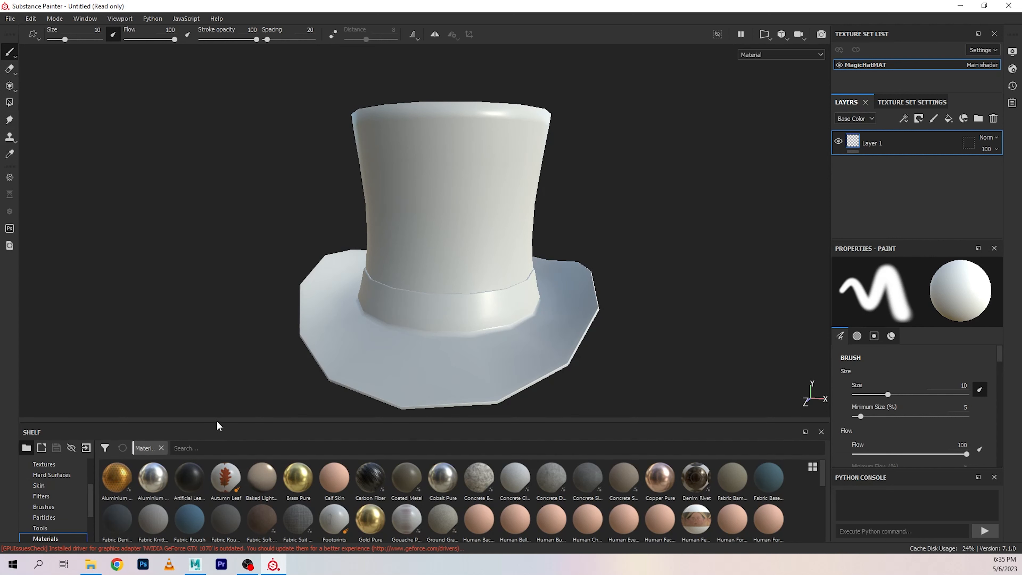
# - Make the shelf taller and adjust the heights of the texture set list, layers and properties areas
pyautogui.moveTo(217, 422); pyautogui.dragTo(222, 385)
pyautogui.moveTo(908, 96); pyautogui.dragTo(907, 141)
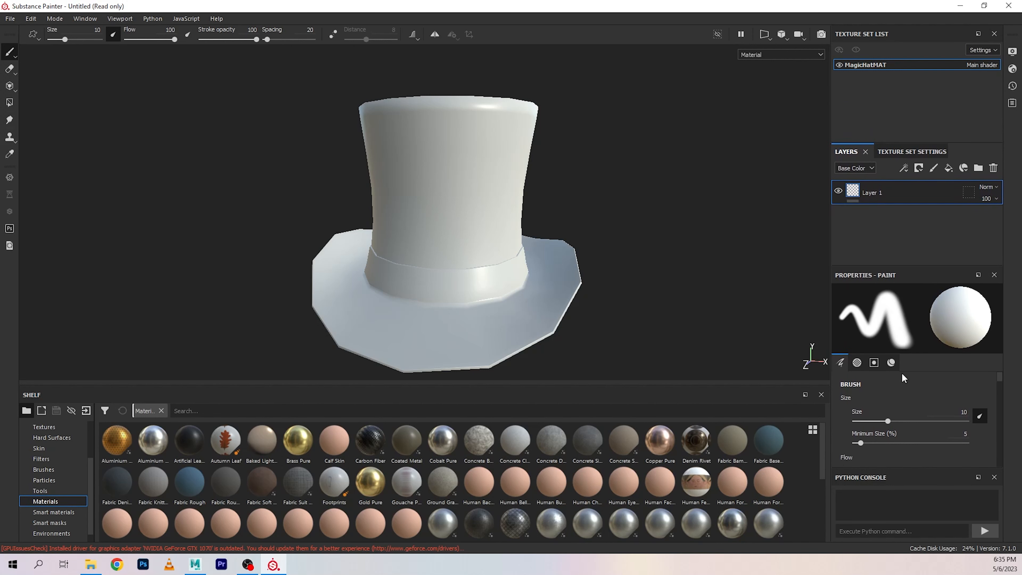
pyautogui.moveTo(897, 266); pyautogui.dragTo(896, 262)
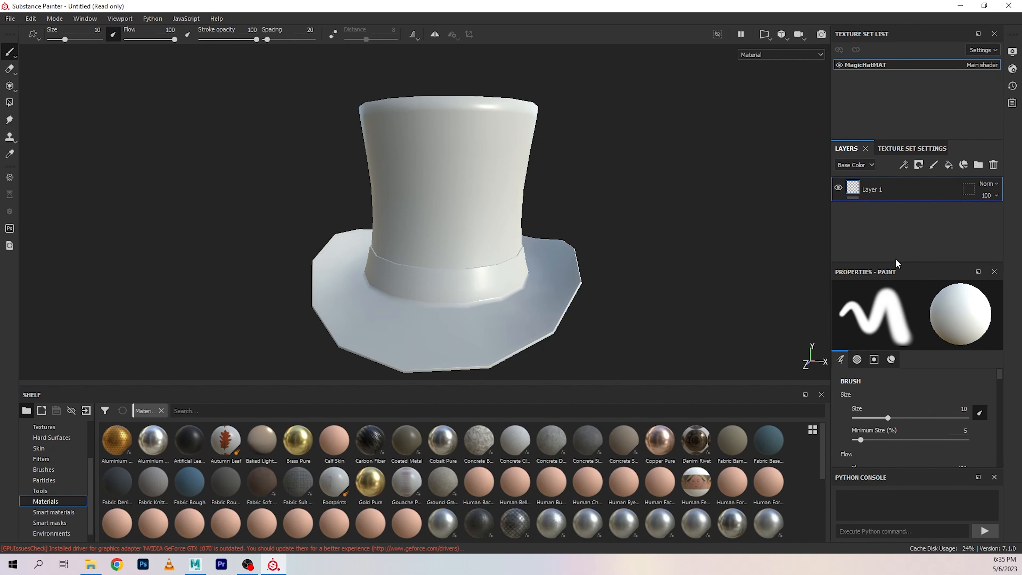
# - Preview the Fabric Denim Base material in the shelf and switch the shelf to smart materials
pyautogui.scroll(-1, 45, 503)
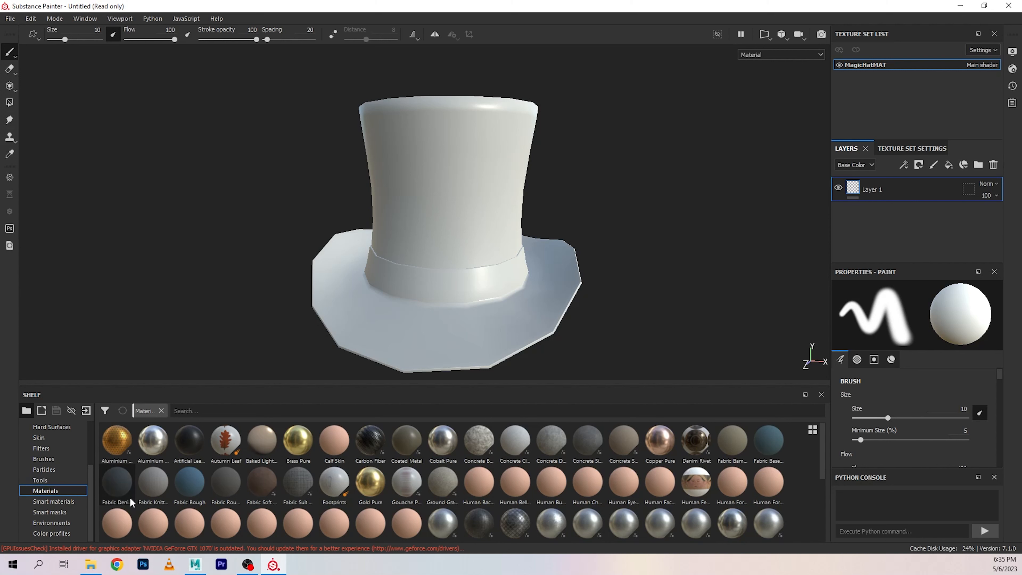
pyautogui.moveTo(130, 502)
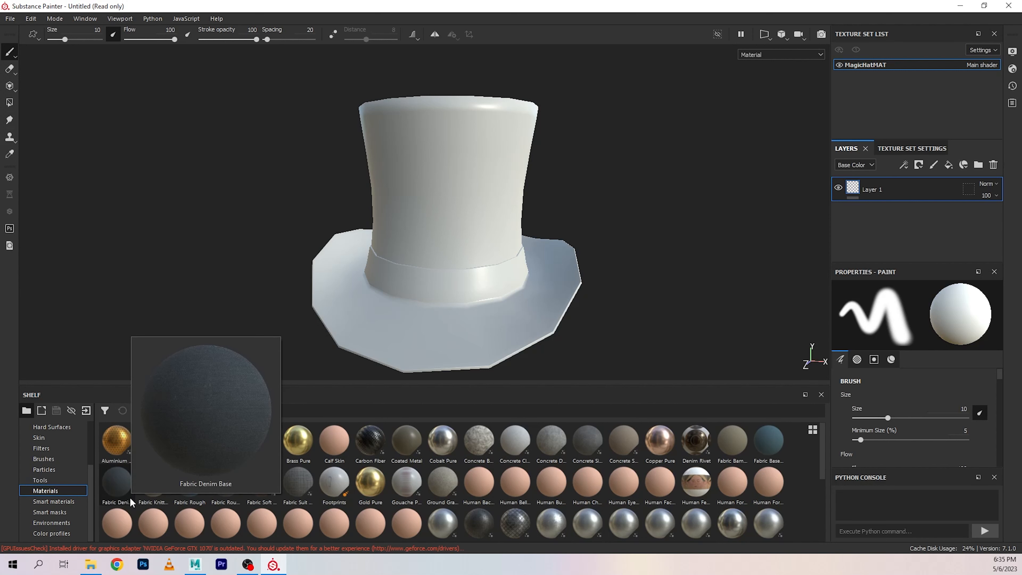
pyautogui.click(39, 501)
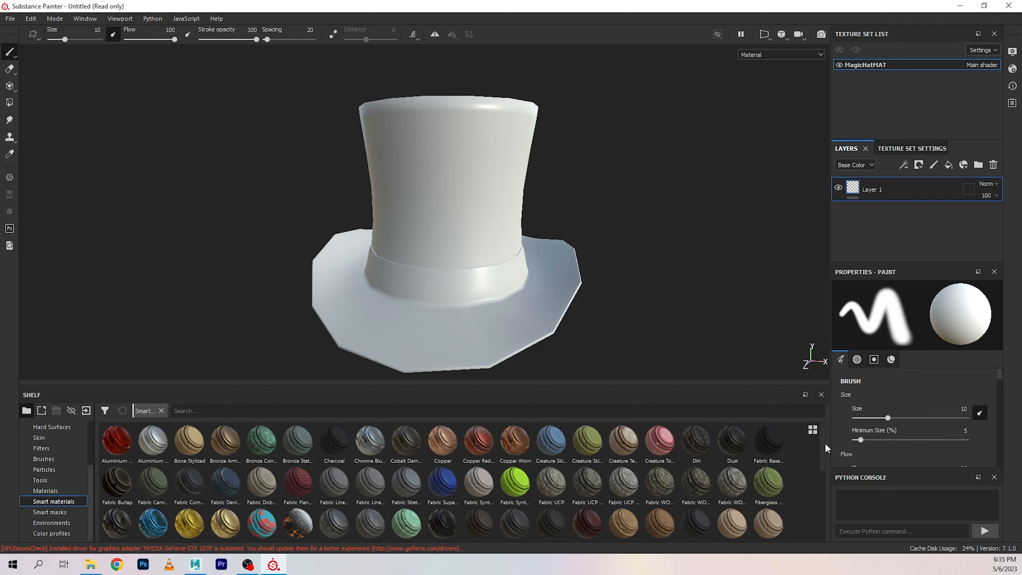
# - Add the Fabric Baseball Hat smart material above Layer 1 in the layer stack
pyautogui.moveTo(824, 446); pyautogui.dragTo(824, 453)
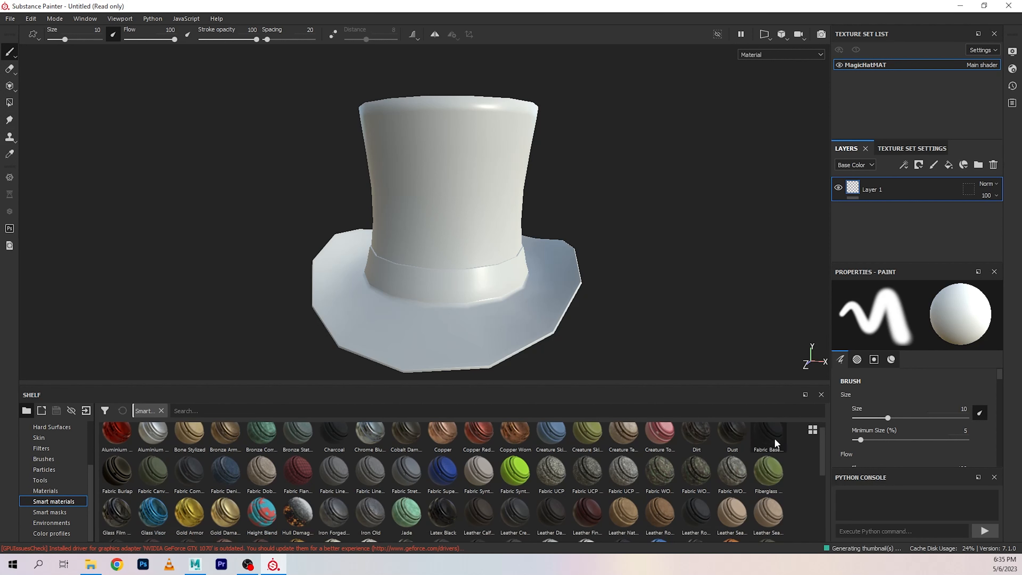
pyautogui.moveTo(775, 439)
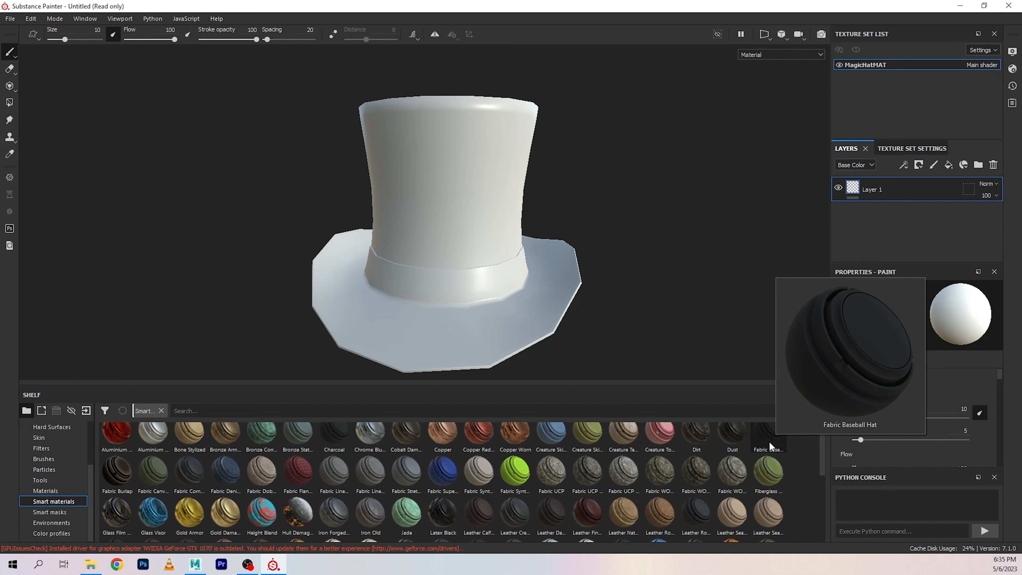
pyautogui.moveTo(769, 441); pyautogui.dragTo(887, 179)
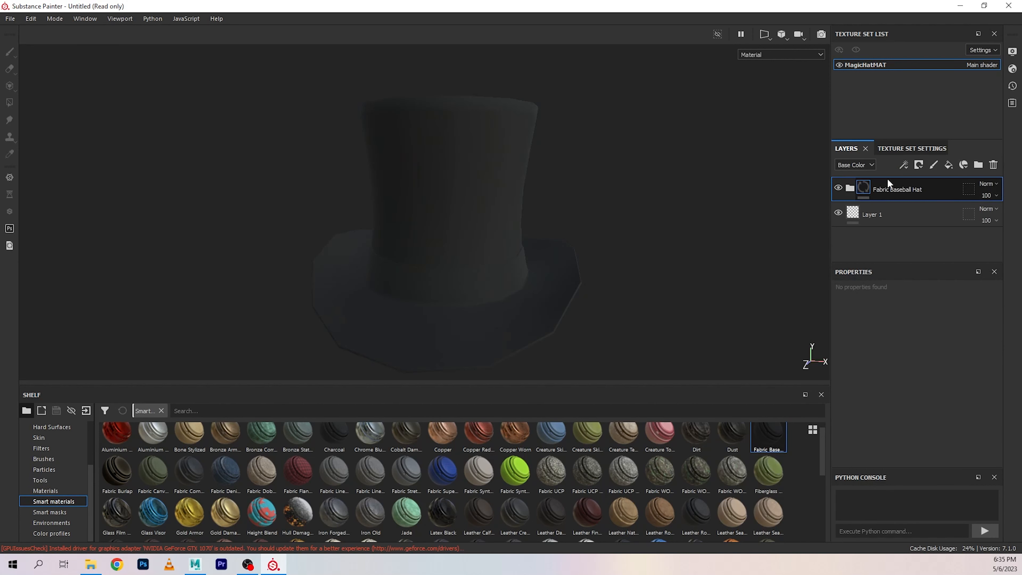
# - Inspect the applied fabric closely on the hat's crown, ribbon and brim
pyautogui.keyDown('alt'); pyautogui.moveTo(496, 176); pyautogui.dragTo(593, 298, button='right'); pyautogui.keyUp('alt')
pyautogui.keyDown('alt'); pyautogui.moveTo(594, 298); pyautogui.dragTo(645, 302); pyautogui.keyUp('alt')
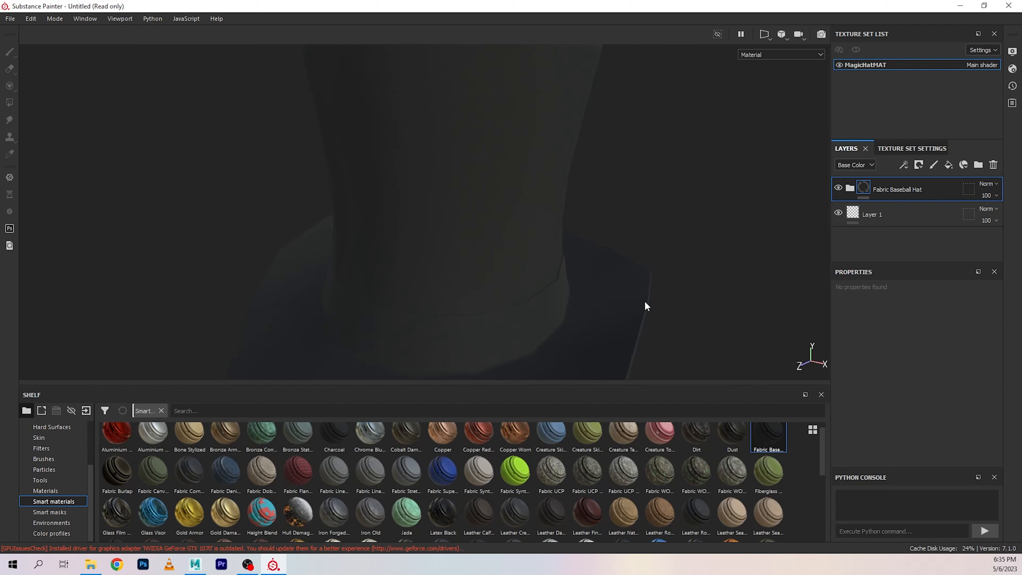
pyautogui.keyDown('alt'); pyautogui.moveTo(605, 278); pyautogui.dragTo(463, 253, button='right'); pyautogui.keyUp('alt')
pyautogui.keyDown('alt'); pyautogui.moveTo(464, 253); pyautogui.dragTo(439, 286); pyautogui.keyUp('alt')
pyautogui.keyDown('alt'); pyautogui.moveTo(438, 286); pyautogui.dragTo(602, 336, button='right'); pyautogui.keyUp('alt')
pyautogui.keyDown('alt'); pyautogui.moveTo(580, 289); pyautogui.dragTo(645, 251); pyautogui.keyUp('alt')
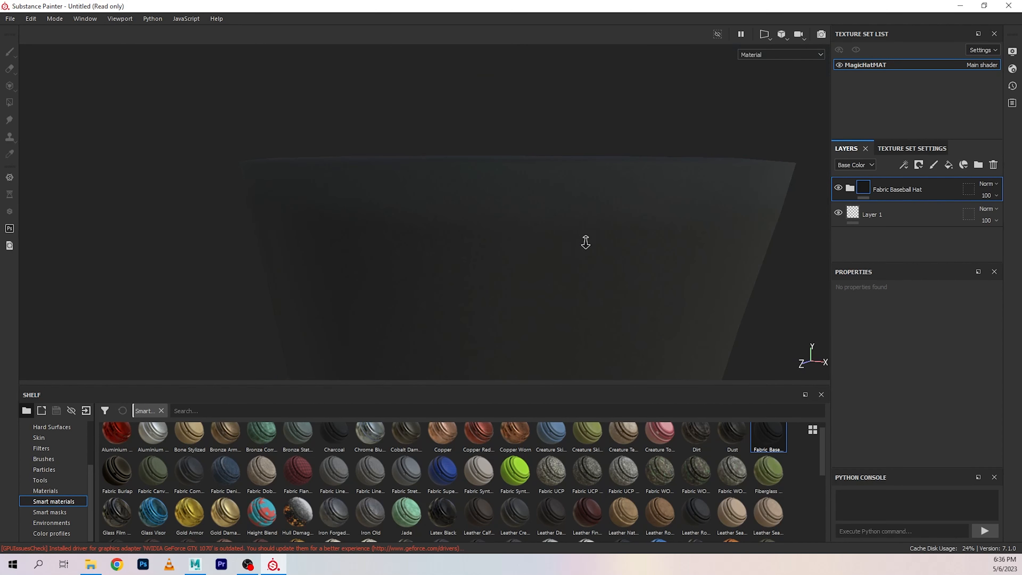
pyautogui.keyDown('alt'); pyautogui.moveTo(585, 242); pyautogui.dragTo(447, 260, button='right'); pyautogui.keyUp('alt')
pyautogui.keyDown('alt'); pyautogui.moveTo(641, 265); pyautogui.dragTo(577, 166, button='middle'); pyautogui.keyUp('alt')
pyautogui.keyDown('alt'); pyautogui.moveTo(577, 166); pyautogui.dragTo(665, 273, button='right'); pyautogui.keyUp('alt')
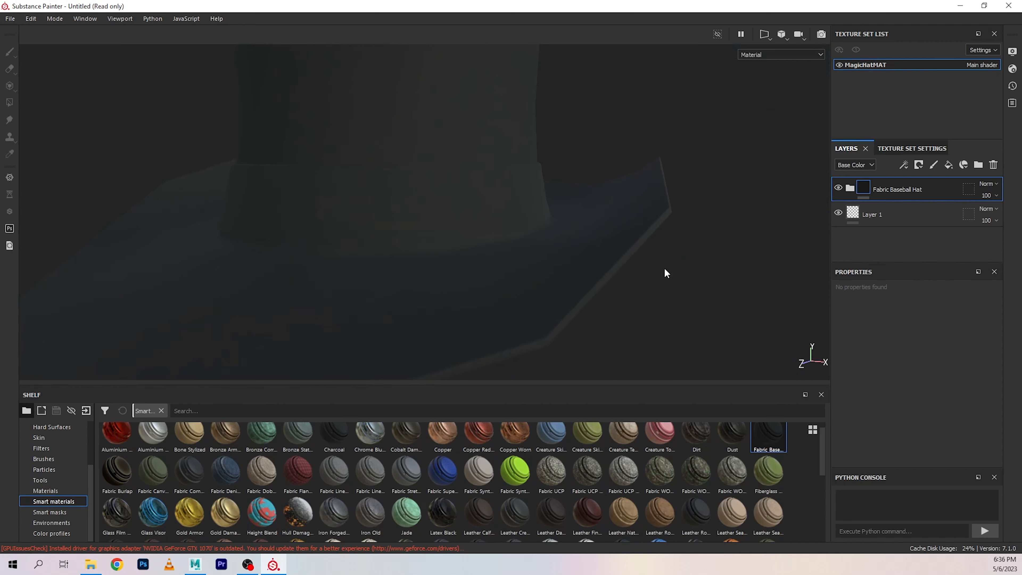
pyautogui.moveTo(664, 273)
pyautogui.keyDown('alt'); pyautogui.mouseDown()
pyautogui.moveTo(573, 271)
pyautogui.moveTo(675, 281)
pyautogui.mouseUp(); pyautogui.keyUp('alt')
pyautogui.keyDown('alt'); pyautogui.moveTo(548, 242); pyautogui.dragTo(575, 303, button='middle'); pyautogui.keyUp('alt')
pyautogui.keyDown('alt'); pyautogui.moveTo(575, 303); pyautogui.dragTo(609, 294, button='right'); pyautogui.keyUp('alt')
# - Toggle the Fabric Base layer's visibility off and on, and delete the Fabric Baseball Hat smart material
pyautogui.click(849, 187)
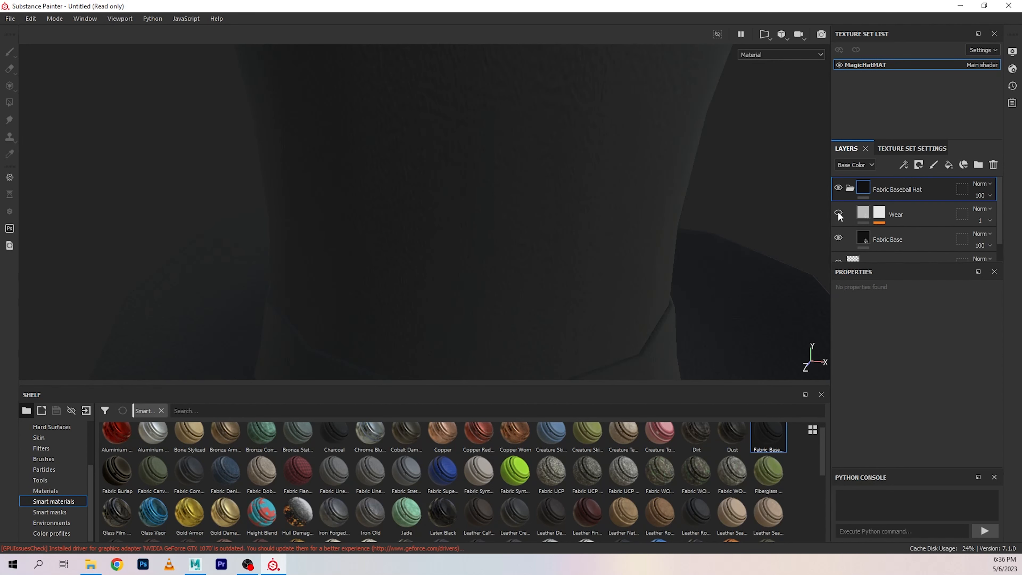
pyautogui.click(839, 238)
pyautogui.click(840, 239)
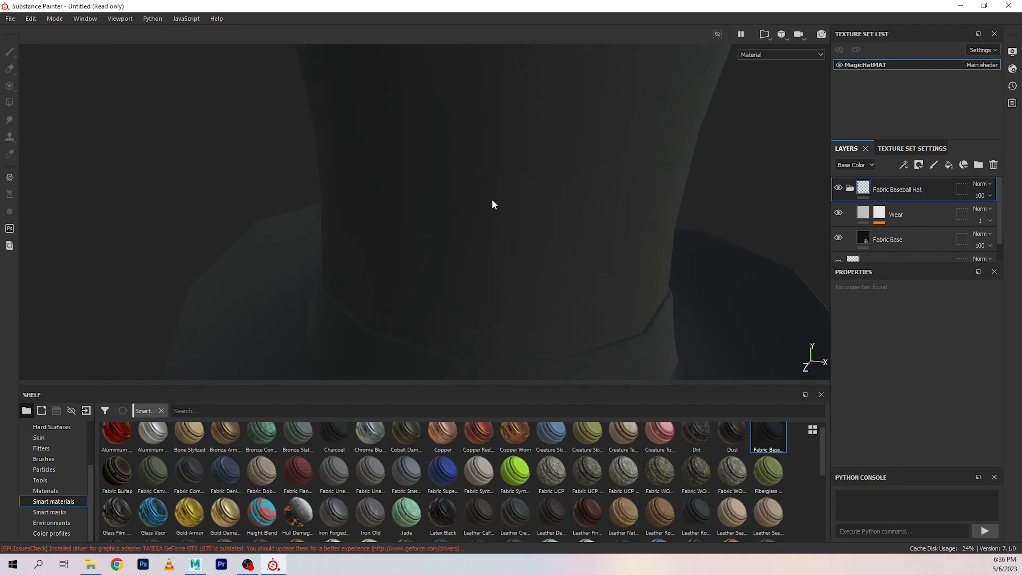
pyautogui.click(847, 188)
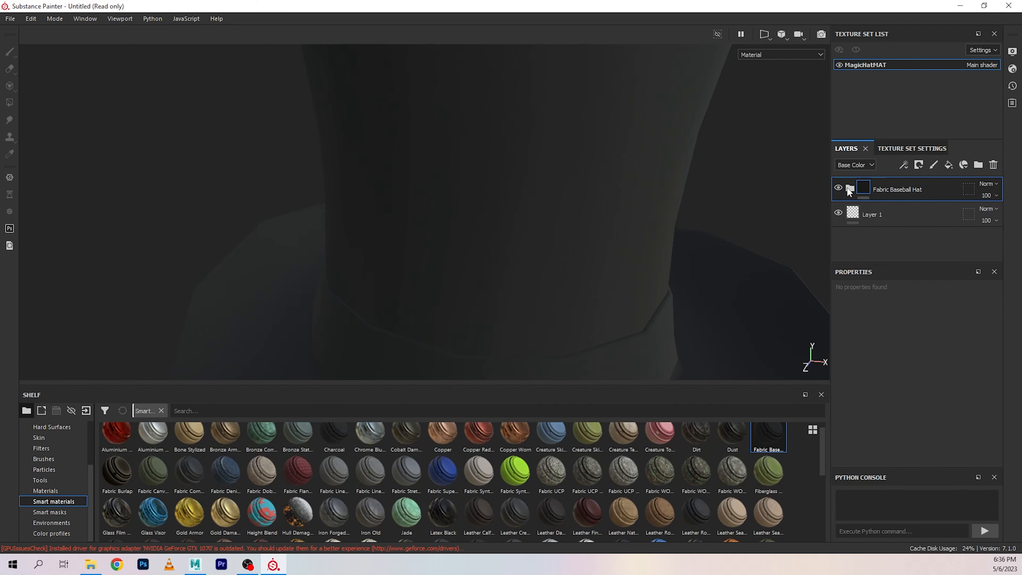
pyautogui.click(992, 167)
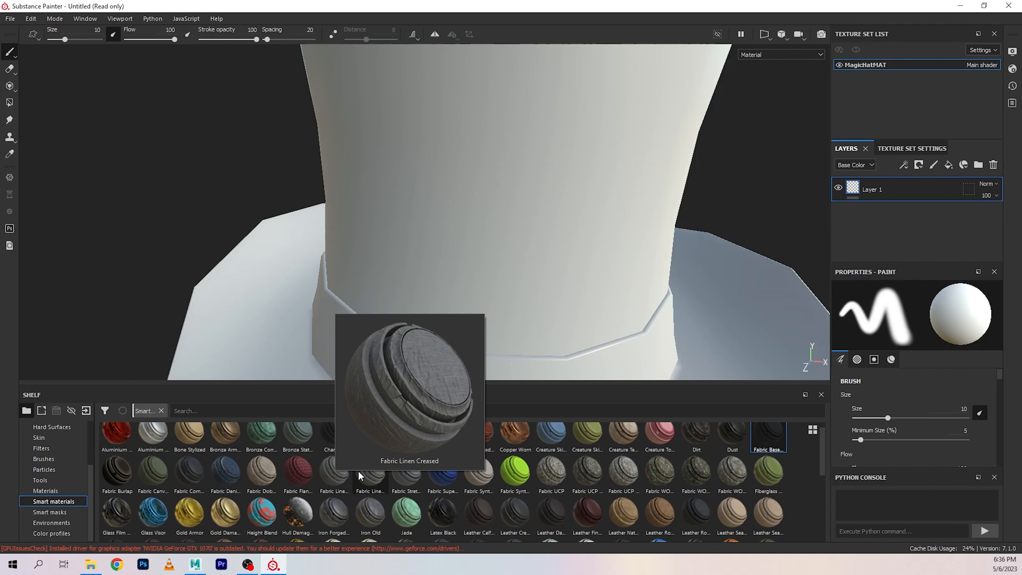
# - Search the smart materials for "fabric" and preview the matching fabrics, including the linen, tartan, woodland, canvas and burlap ones
pyautogui.moveTo(408, 475)
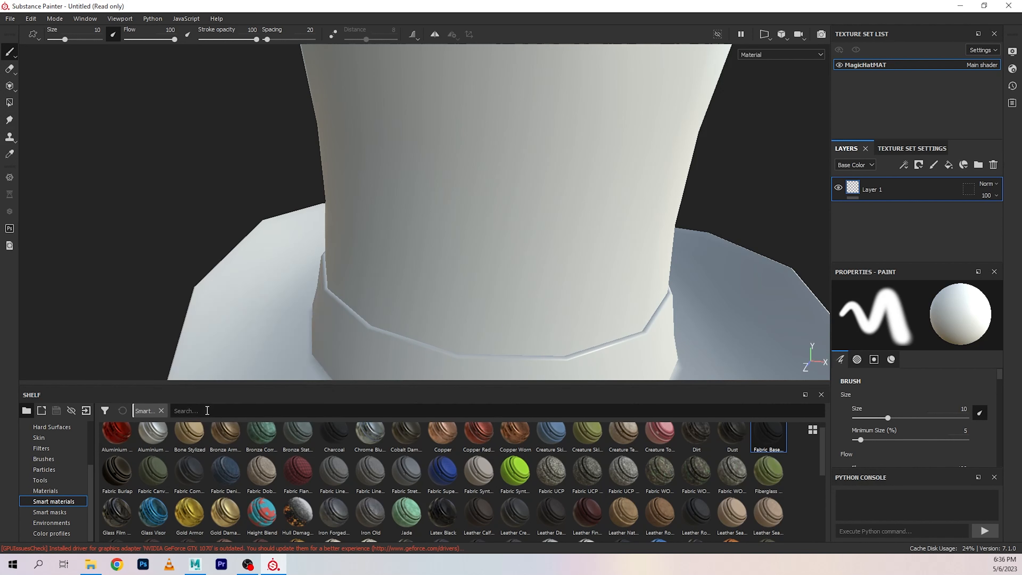
pyautogui.write('fabric')
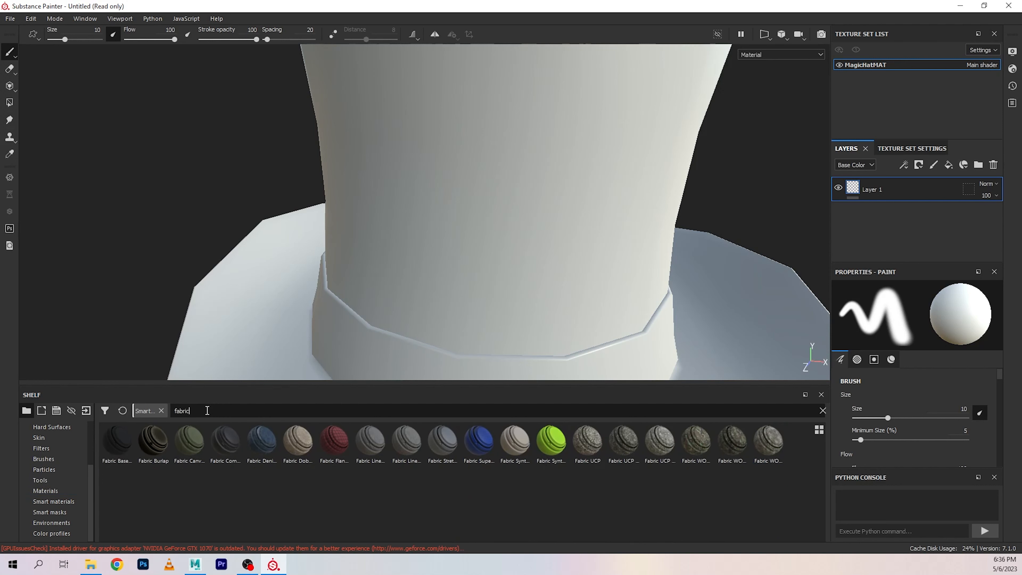
pyautogui.moveTo(212, 456)
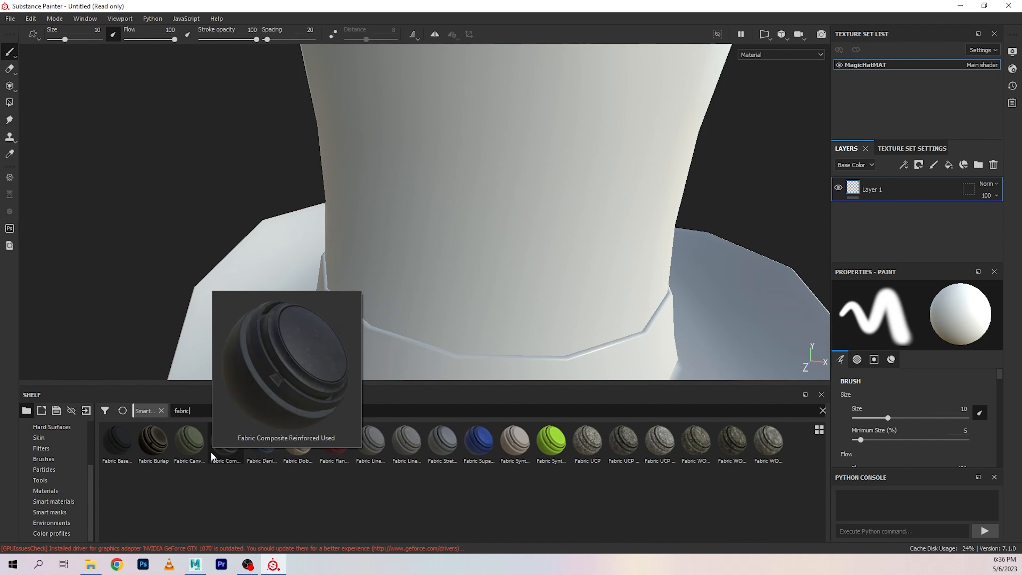
pyautogui.moveTo(248, 456)
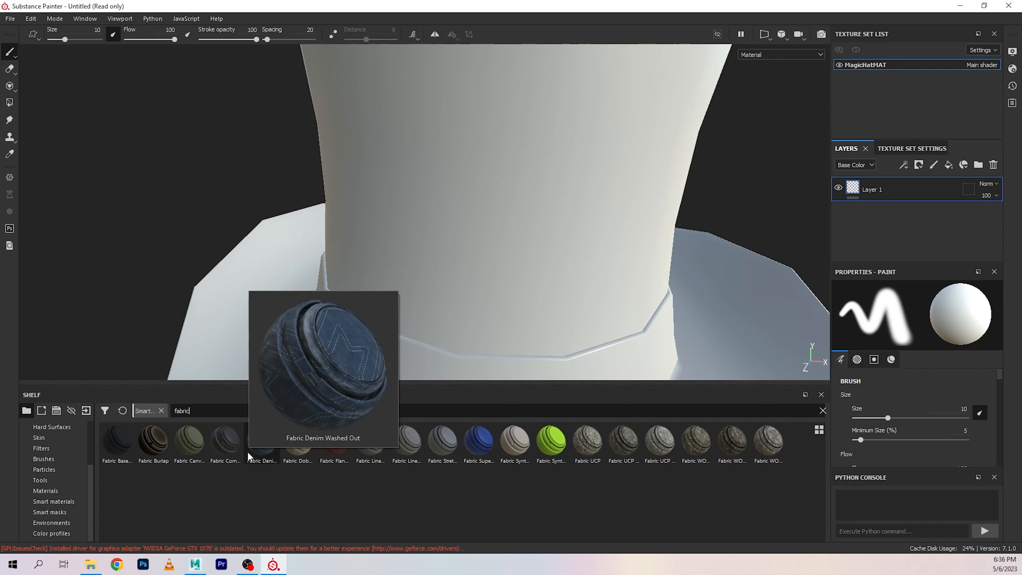
pyautogui.moveTo(284, 458)
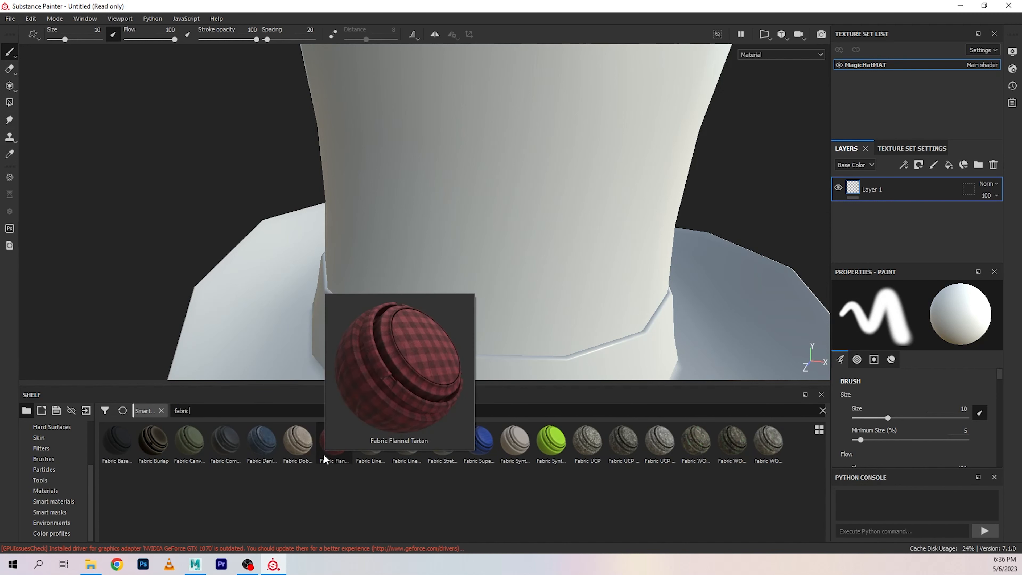
pyautogui.moveTo(370, 458)
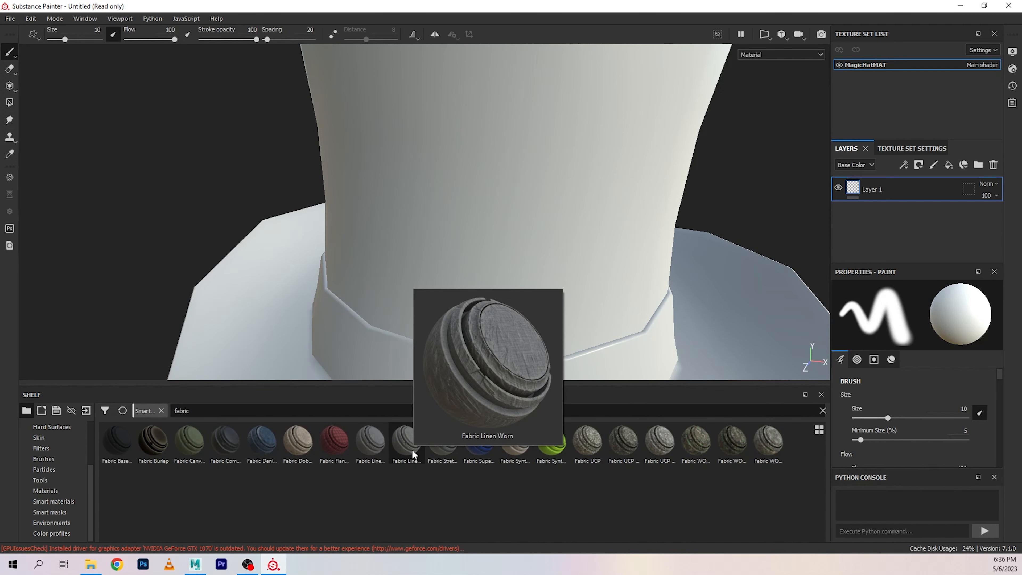
pyautogui.moveTo(431, 452)
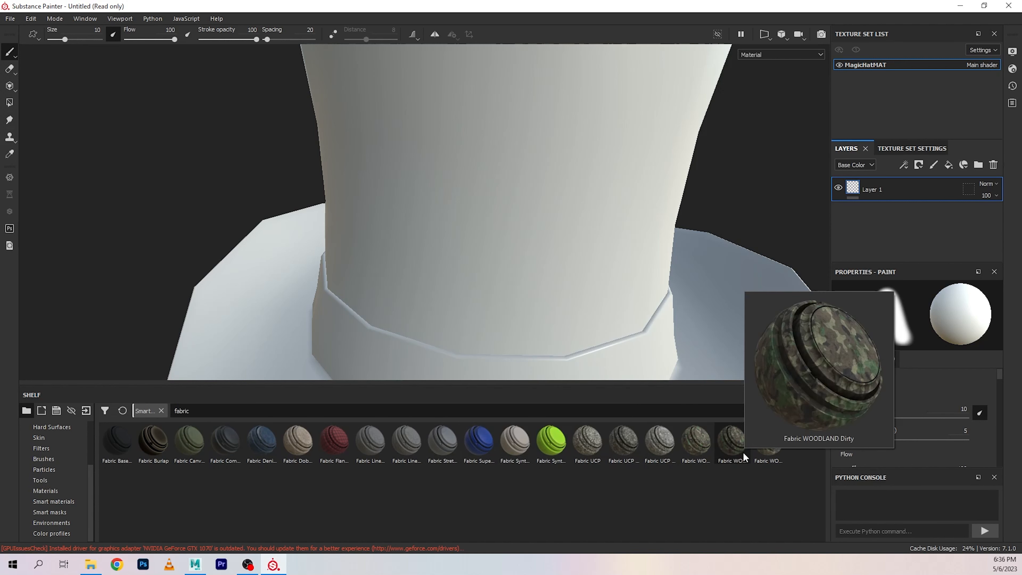
pyautogui.moveTo(771, 451)
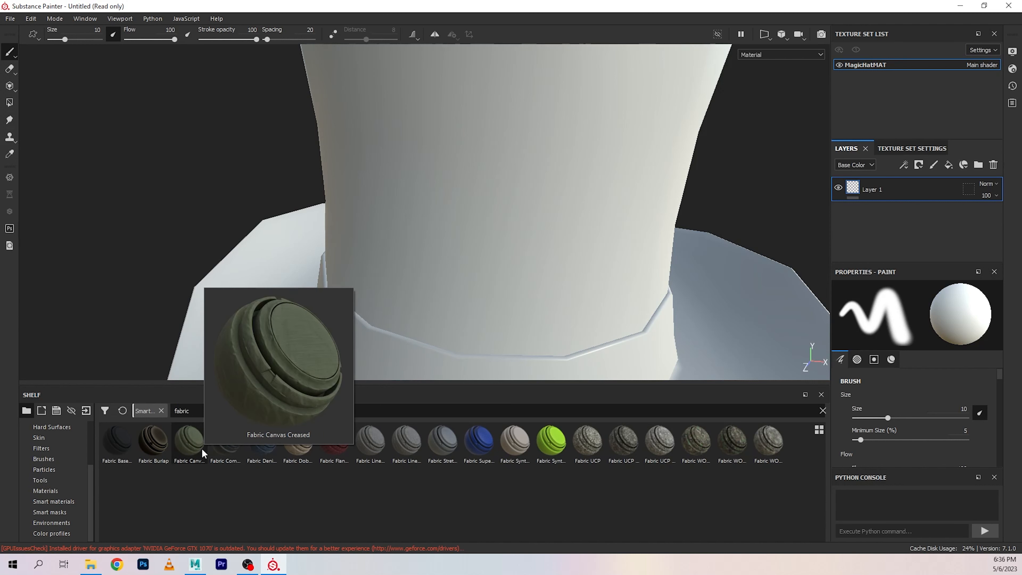
pyautogui.moveTo(163, 448)
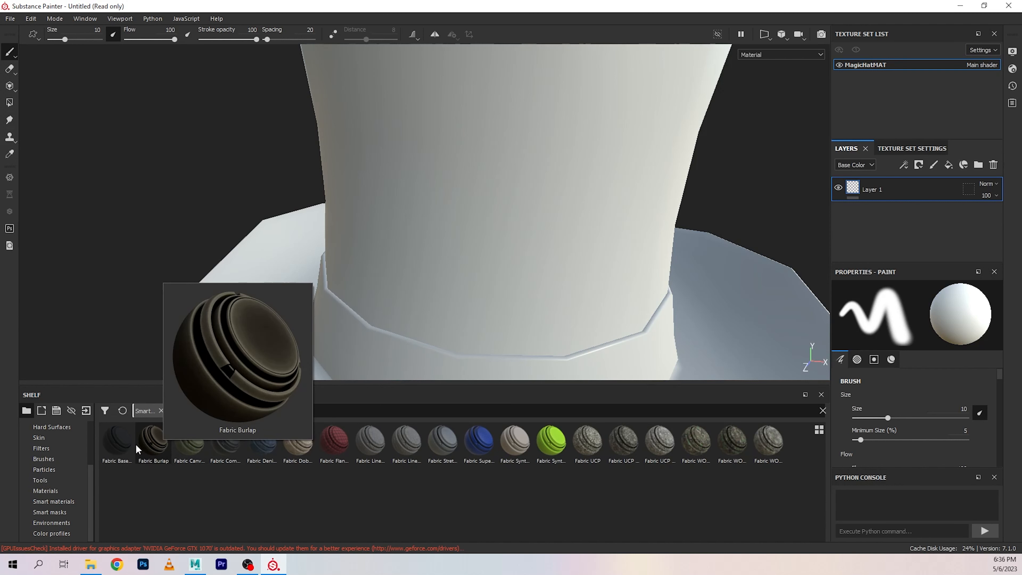
# - Try the Fabric Burlap smart material above Layer 1 and frame the whole hat
pyautogui.moveTo(154, 445); pyautogui.dragTo(878, 181)
pyautogui.keyDown('alt'); pyautogui.moveTo(692, 265); pyautogui.dragTo(522, 260, button='right'); pyautogui.keyUp('alt')
pyautogui.keyDown('alt'); pyautogui.moveTo(646, 271); pyautogui.dragTo(511, 227); pyautogui.keyUp('alt')
pyautogui.keyDown('alt'); pyautogui.moveTo(651, 278); pyautogui.dragTo(477, 246, button='middle'); pyautogui.keyUp('alt')
# - Expand the Fabric Burlap folder and toggle its sublayers, from Height Details down to Pattern, to examine what each one contributes
pyautogui.click(849, 189)
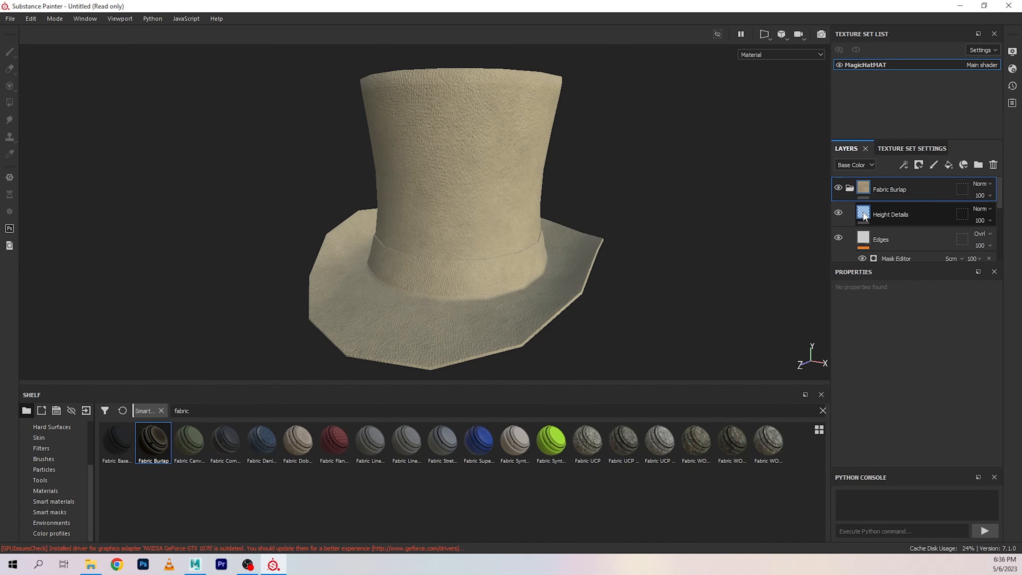
pyautogui.click(842, 211)
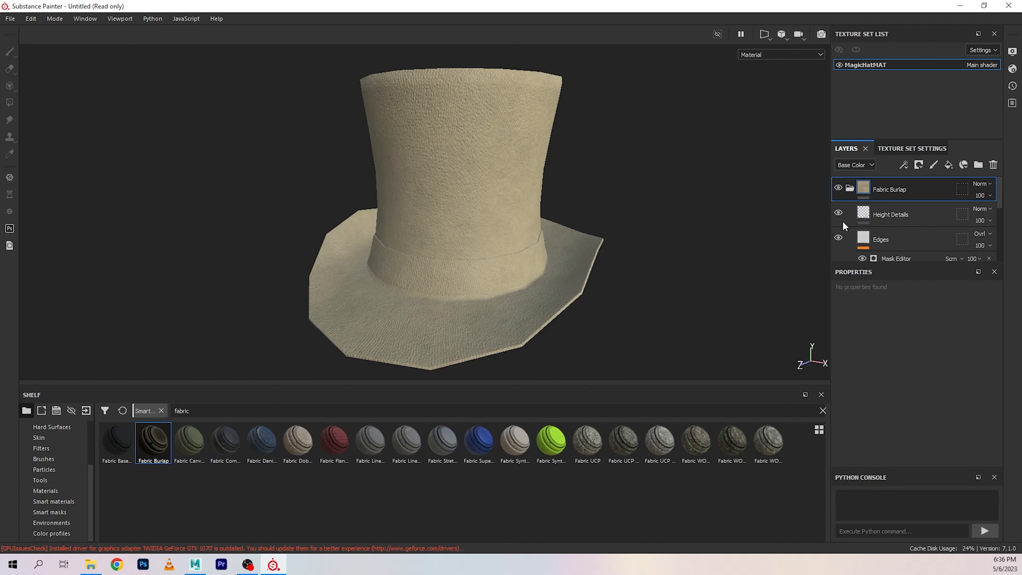
pyautogui.click(840, 238)
pyautogui.click(840, 238)
pyautogui.scroll(-1, 883, 232)
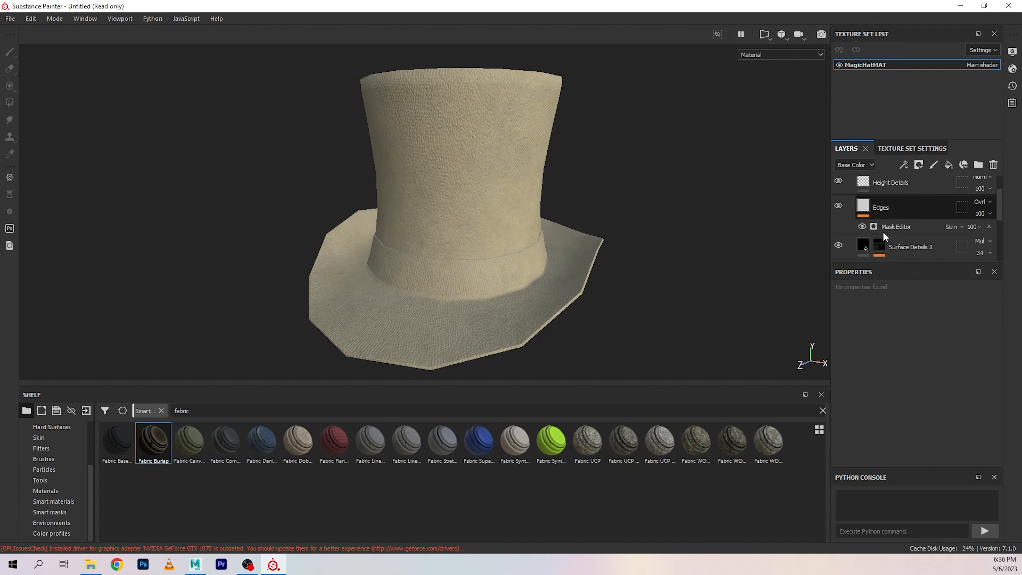
pyautogui.click(864, 227)
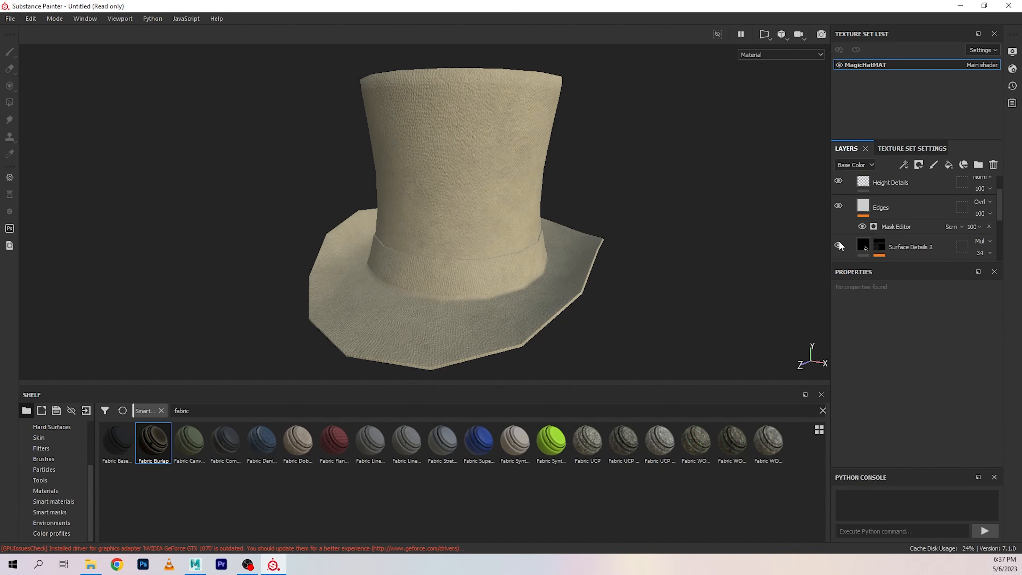
pyautogui.scroll(-1, 838, 242)
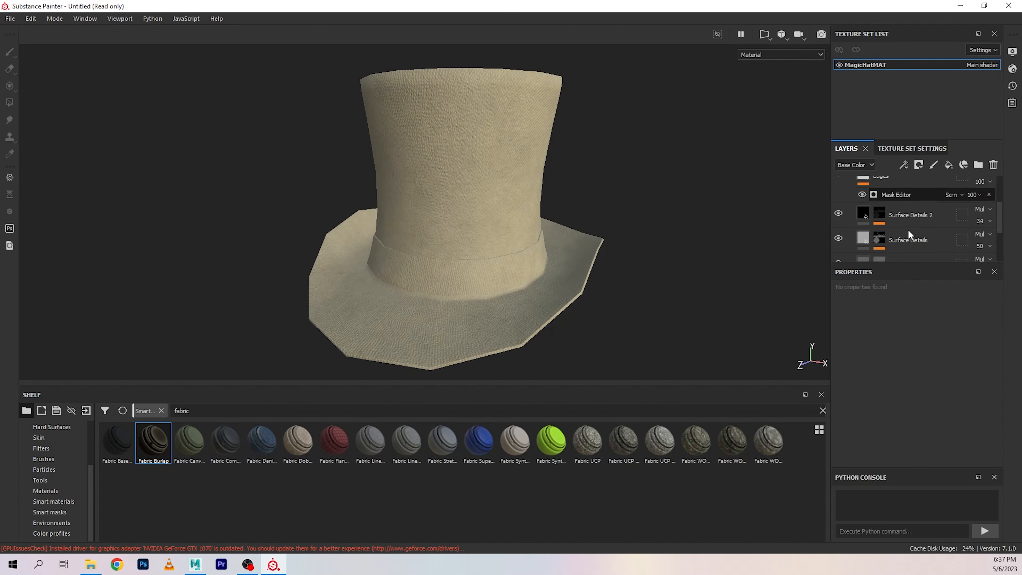
pyautogui.click(838, 240)
pyautogui.scroll(-3, 903, 229)
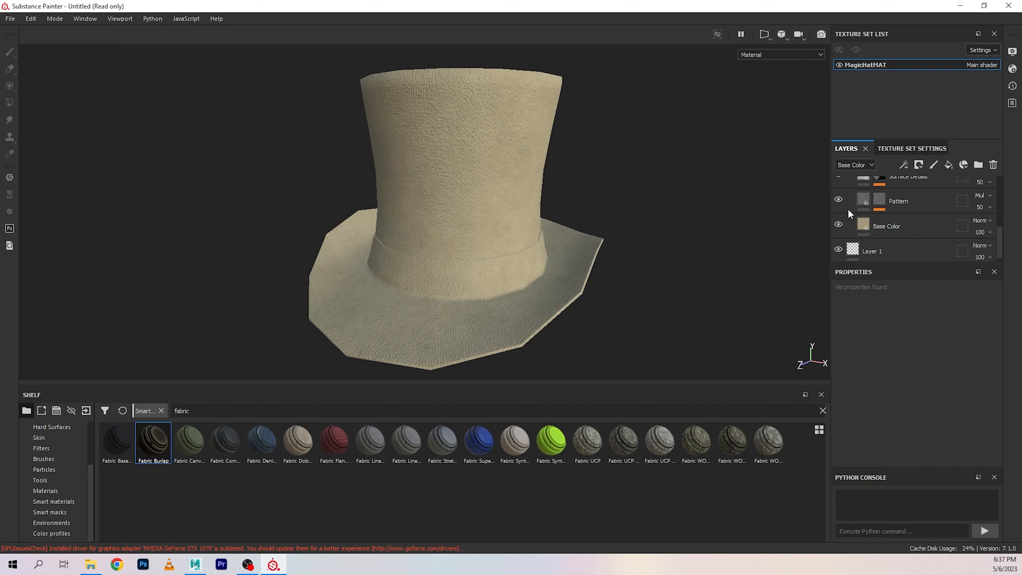
pyautogui.click(838, 200)
# - Set the uniform color of Fabric Burlap's Base Color fill layer to near black
pyautogui.click(858, 224)
pyautogui.click(893, 228)
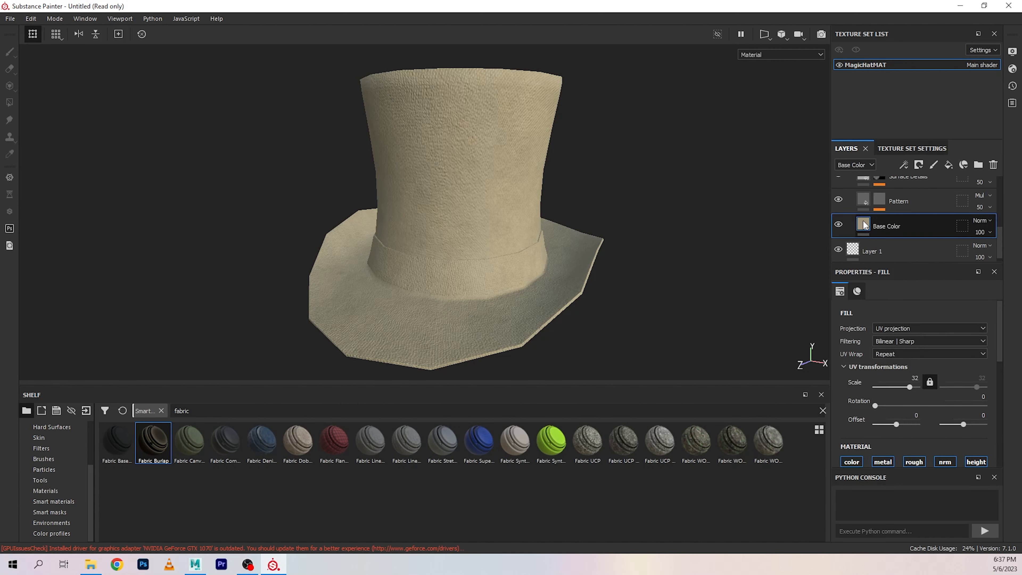
pyautogui.scroll(-3, 922, 398)
pyautogui.click(918, 407)
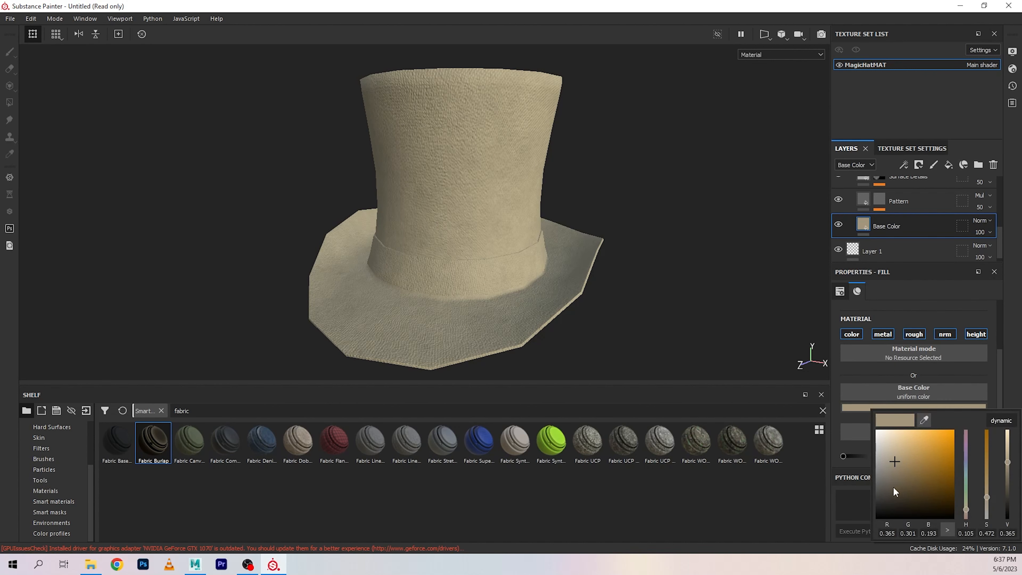
pyautogui.moveTo(893, 486); pyautogui.dragTo(876, 518)
# - Examine the darkened burlap on the hat's crown, ribbon and brim from several angles and distances
pyautogui.keyDown('alt'); pyautogui.moveTo(701, 322); pyautogui.dragTo(725, 268); pyautogui.keyUp('alt')
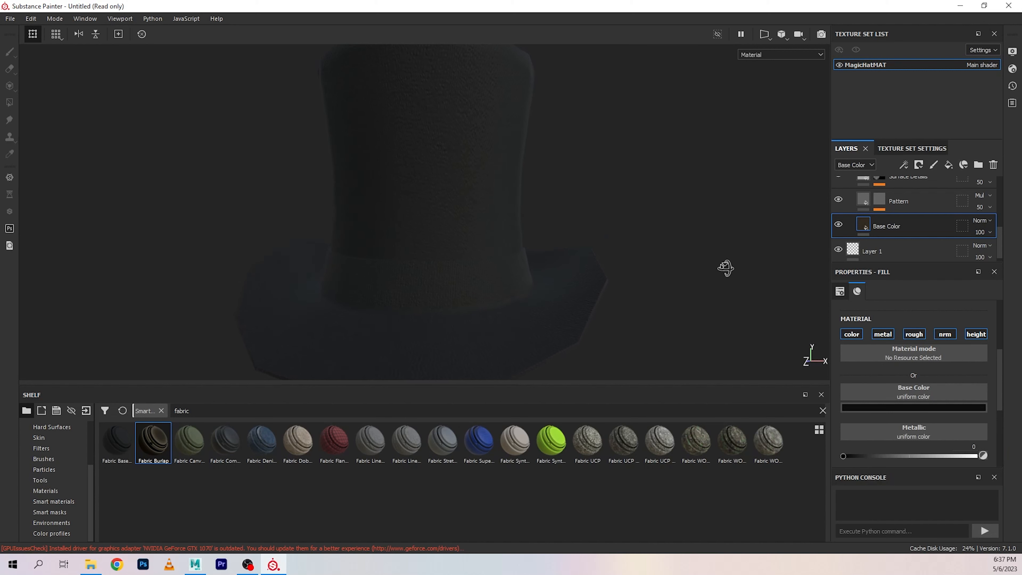
pyautogui.keyDown('alt'); pyautogui.moveTo(649, 261); pyautogui.dragTo(560, 178); pyautogui.keyUp('alt')
pyautogui.keyDown('alt'); pyautogui.moveTo(599, 205); pyautogui.dragTo(677, 194); pyautogui.keyUp('alt')
pyautogui.keyDown('alt'); pyautogui.moveTo(743, 274); pyautogui.dragTo(601, 229); pyautogui.keyUp('alt')
pyautogui.keyDown('alt'); pyautogui.moveTo(600, 226); pyautogui.dragTo(593, 331, button='middle'); pyautogui.keyUp('alt')
pyautogui.keyDown('alt'); pyautogui.moveTo(594, 331); pyautogui.dragTo(643, 299); pyautogui.keyUp('alt')
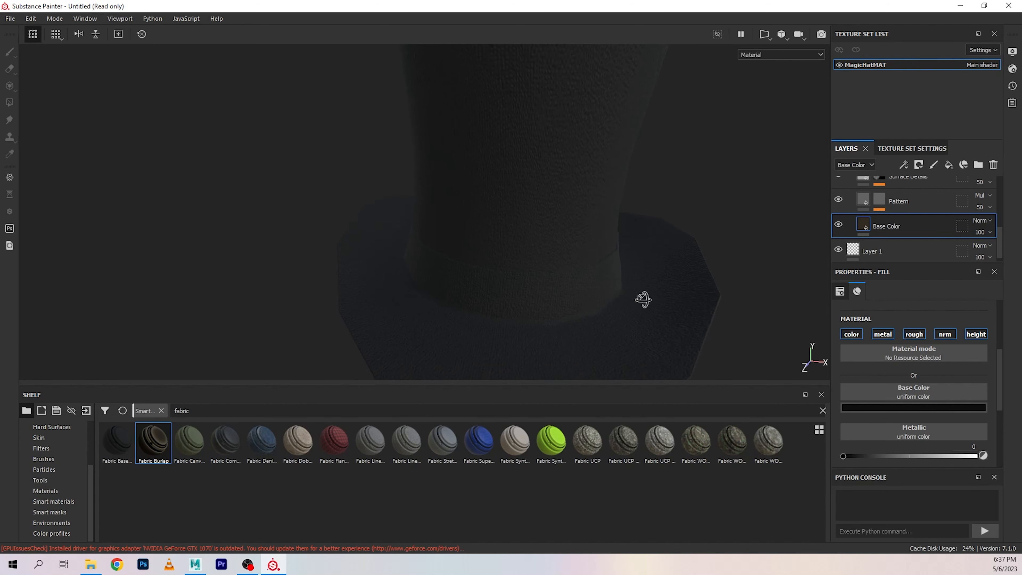
pyautogui.keyDown('alt'); pyautogui.moveTo(643, 298); pyautogui.dragTo(541, 256, button='right'); pyautogui.keyUp('alt')
pyautogui.keyDown('alt'); pyautogui.moveTo(540, 255); pyautogui.dragTo(588, 269); pyautogui.keyUp('alt')
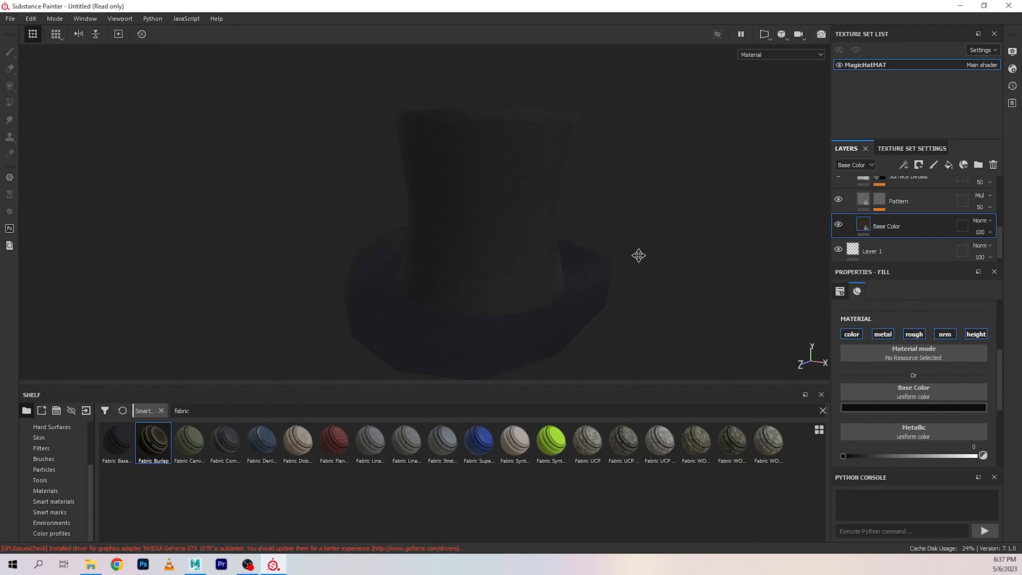
# - Collapse the Fabric Burlap folder and delete it from the layer stack
pyautogui.scroll(3, 875, 216)
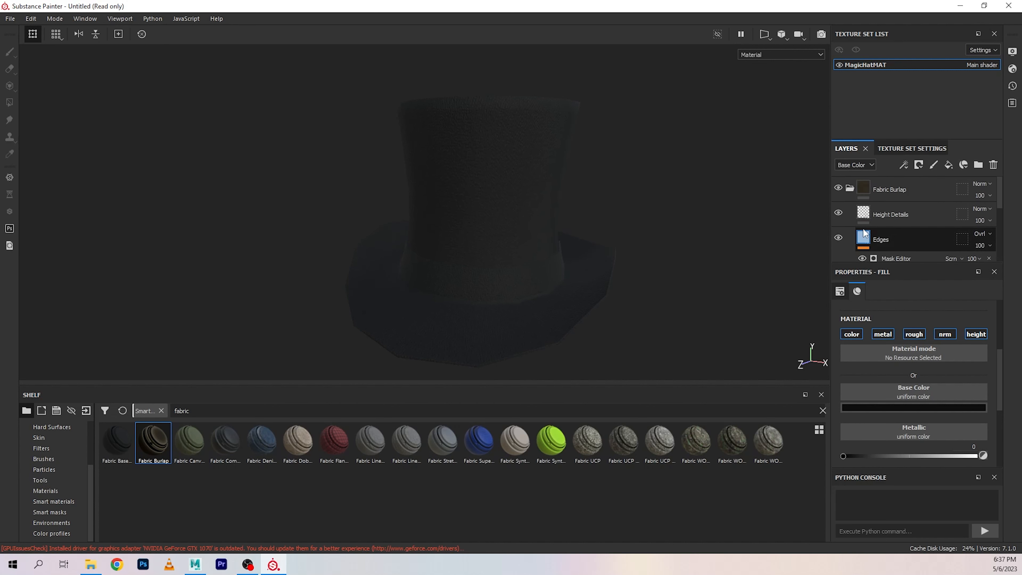
pyautogui.click(845, 188)
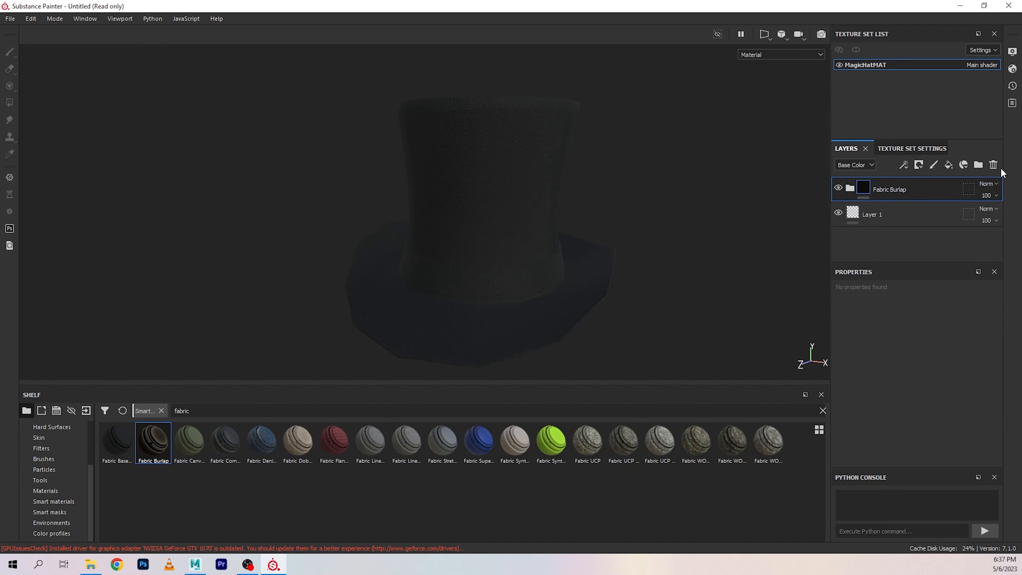
pyautogui.click(993, 165)
# - Add the Fabric Baseball Hat smart material above Layer 1 and keep its folder selected
pyautogui.moveTo(103, 439); pyautogui.dragTo(895, 189)
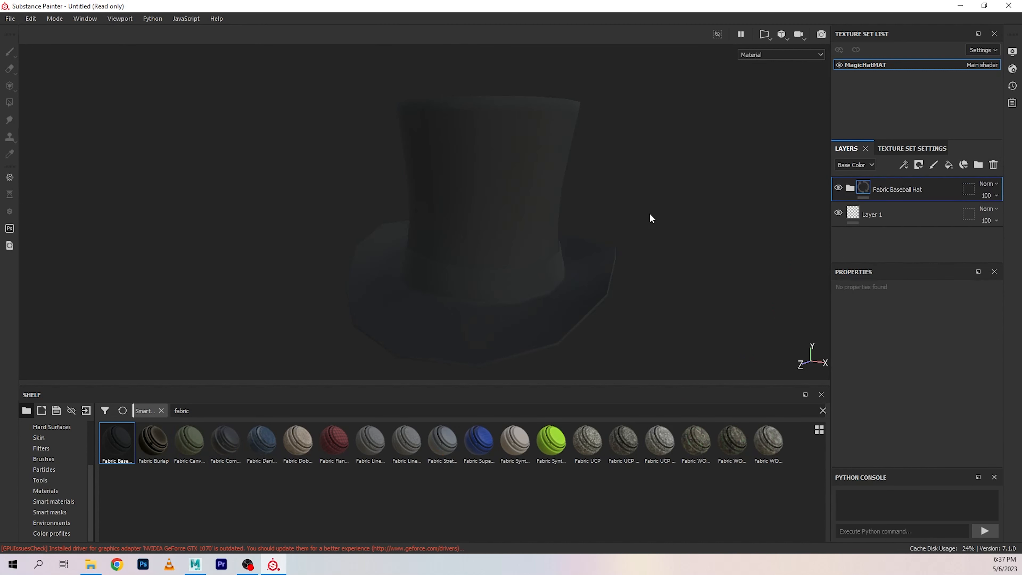
pyautogui.click(904, 210)
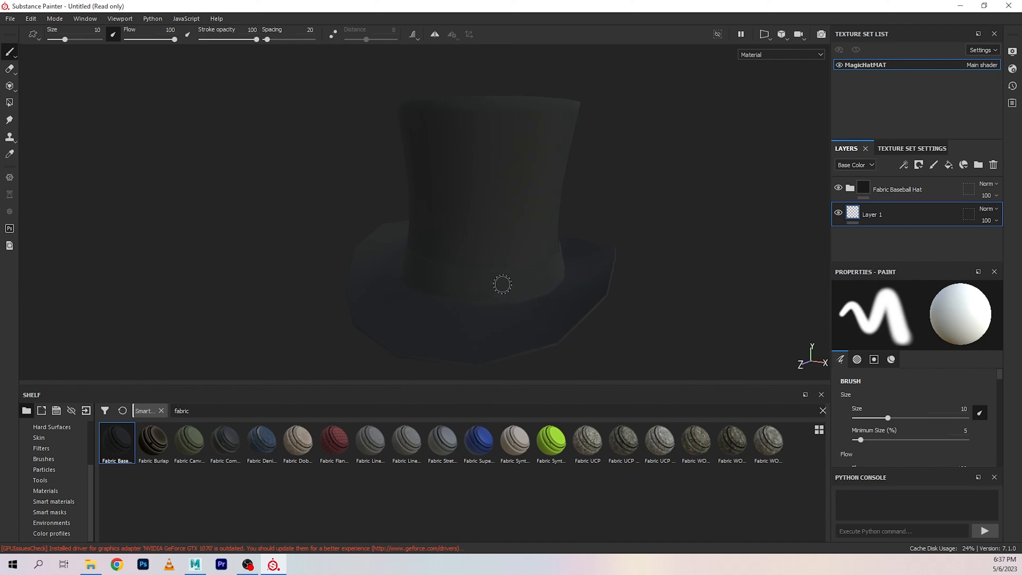
pyautogui.click(886, 187)
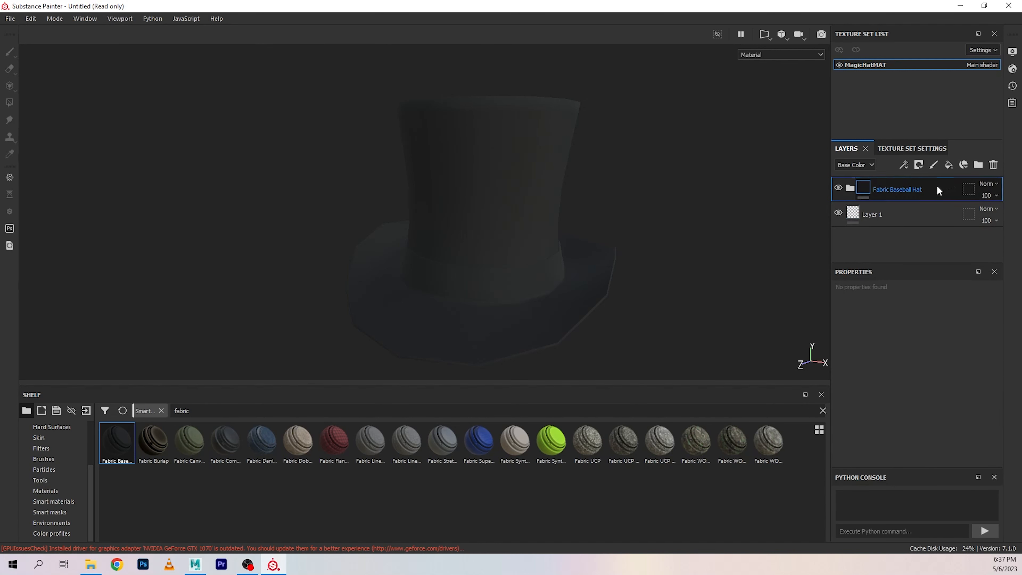
# - Add a black mask to Fabric Baseball Hat and reveal the crown and brim with UV chunk polygon fill, leaving the ribbon masked out
pyautogui.rightClick(918, 187)
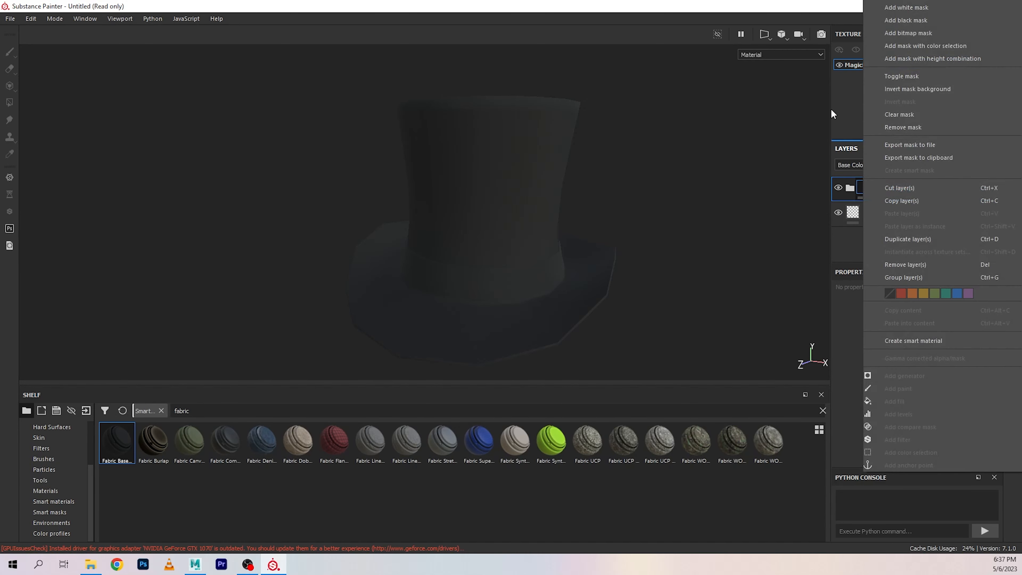
pyautogui.click(888, 21)
pyautogui.click(9, 103)
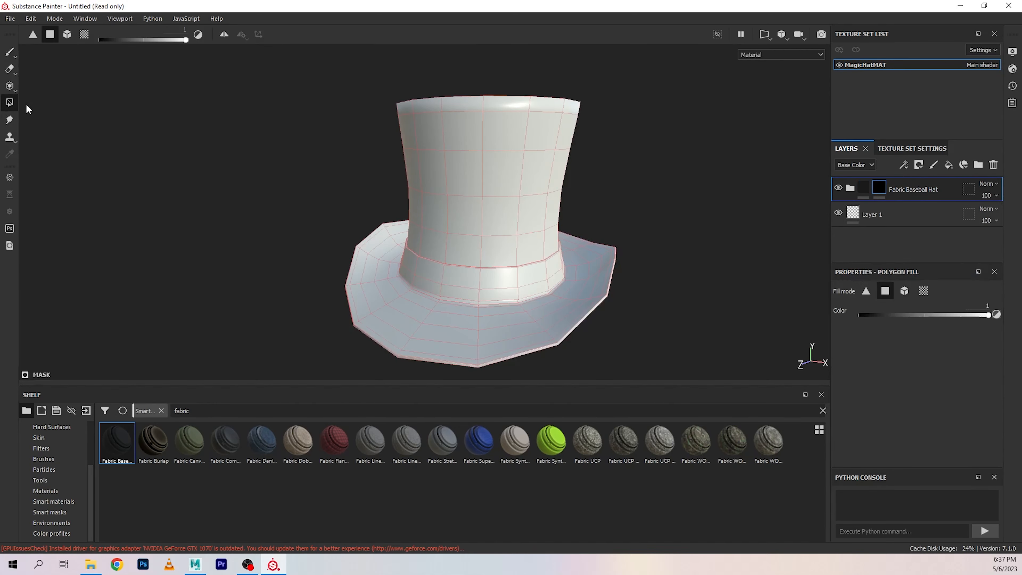
pyautogui.click(83, 35)
pyautogui.click(466, 246)
pyautogui.click(480, 334)
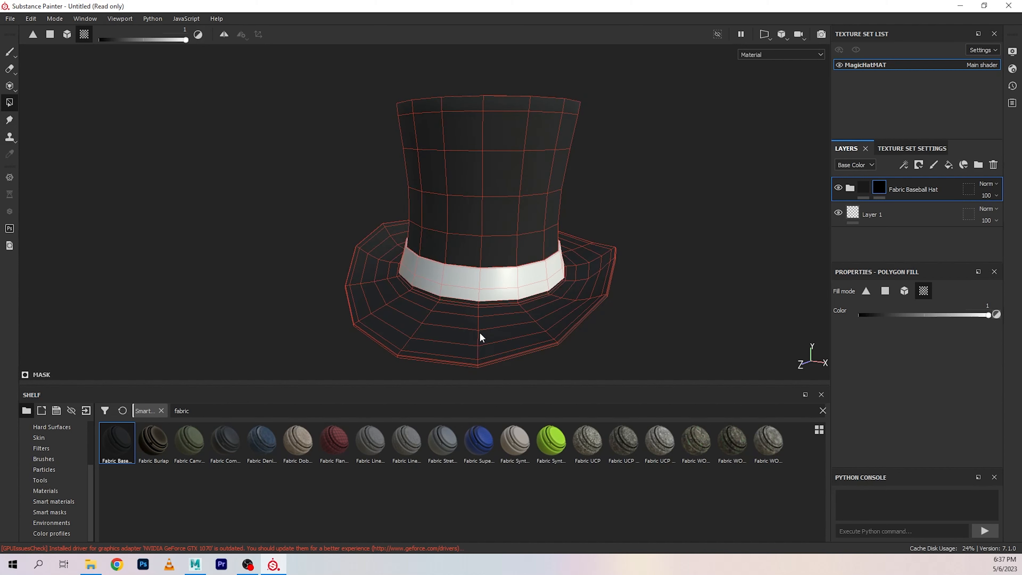
pyautogui.click(10, 52)
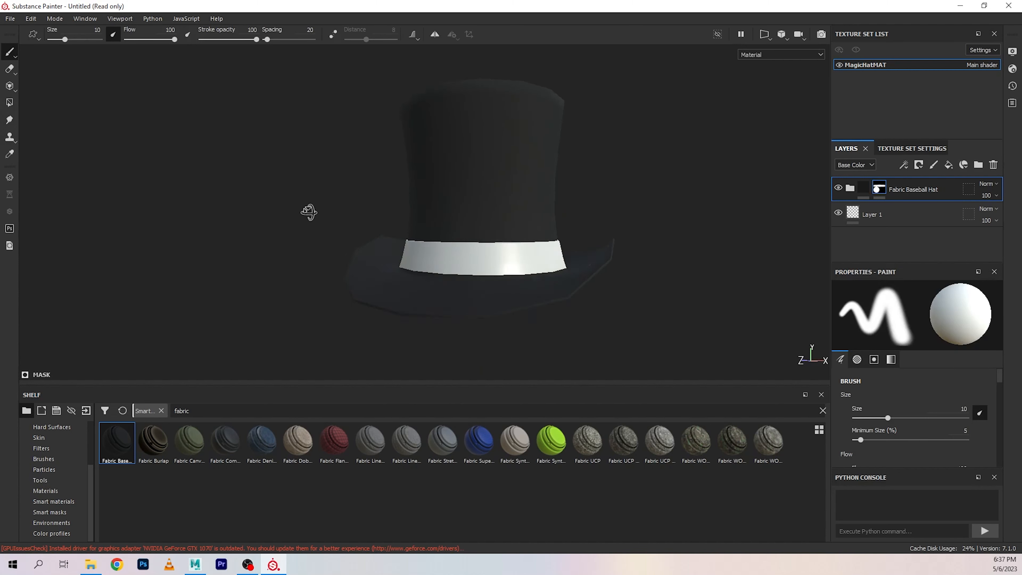
pyautogui.moveTo(308, 212)
pyautogui.keyDown('alt'); pyautogui.mouseDown()
pyautogui.moveTo(317, 156)
pyautogui.moveTo(397, 180)
pyautogui.moveTo(488, 190)
pyautogui.moveTo(317, 237)
pyautogui.mouseUp(); pyautogui.keyUp('alt')
pyautogui.keyDown('alt'); pyautogui.moveTo(672, 250); pyautogui.dragTo(641, 254, button='middle'); pyautogui.keyUp('alt')
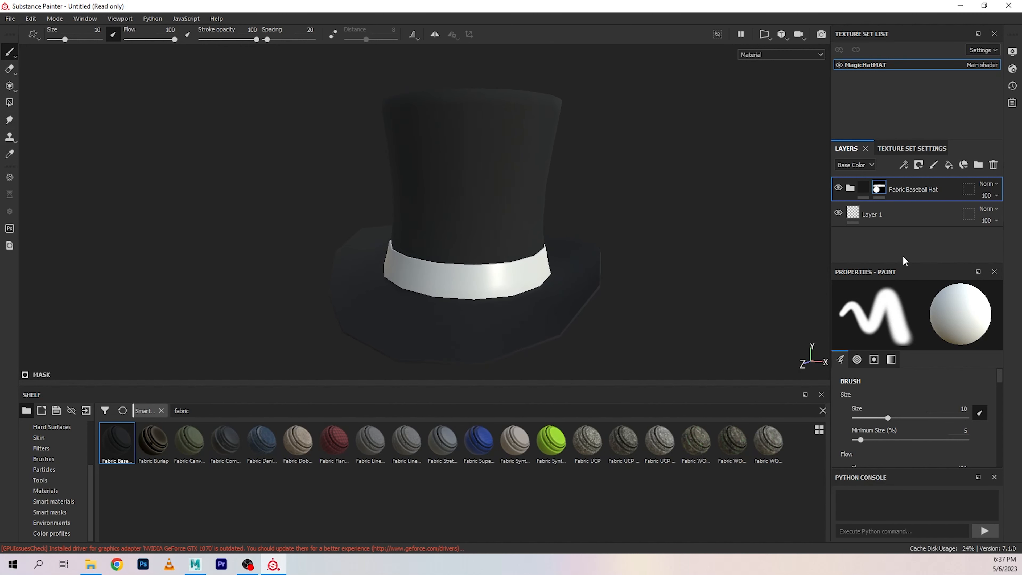
# - Add the Fabric Flannel Tartan smart material between Fabric Baseball Hat and Layer 1, and inspect it closely on the ribbon
pyautogui.click(896, 225)
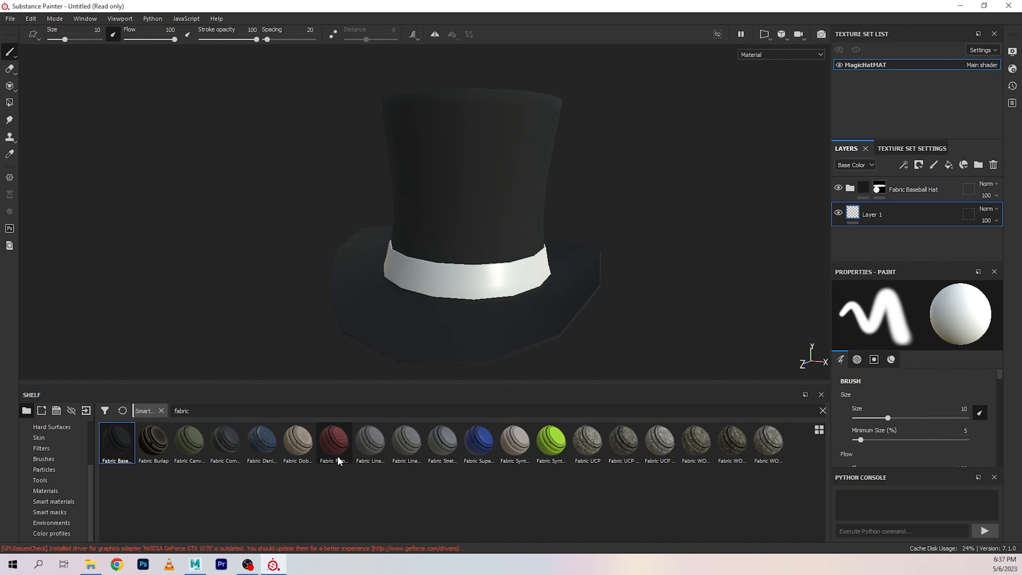
pyautogui.moveTo(338, 460)
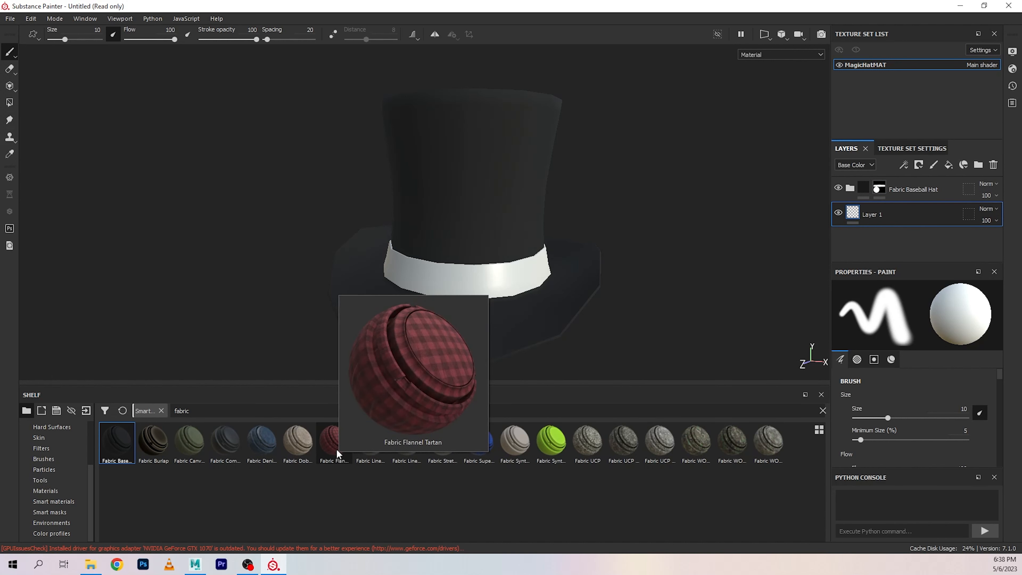
pyautogui.moveTo(337, 454); pyautogui.dragTo(922, 213)
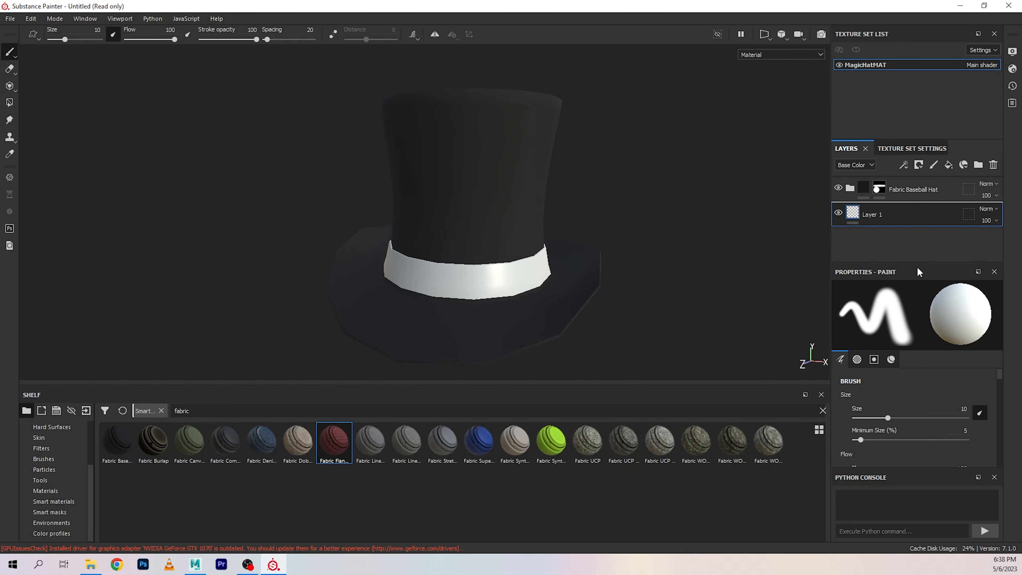
pyautogui.scroll(3, 521, 251)
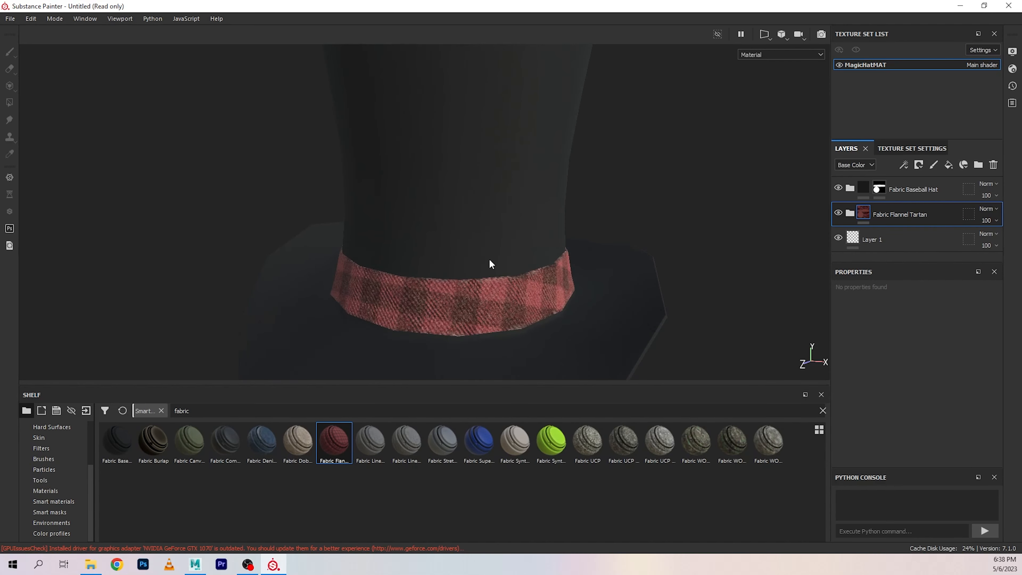
pyautogui.scroll(2, 490, 260)
pyautogui.keyDown('alt'); pyautogui.moveTo(627, 322); pyautogui.dragTo(650, 330); pyautogui.keyUp('alt')
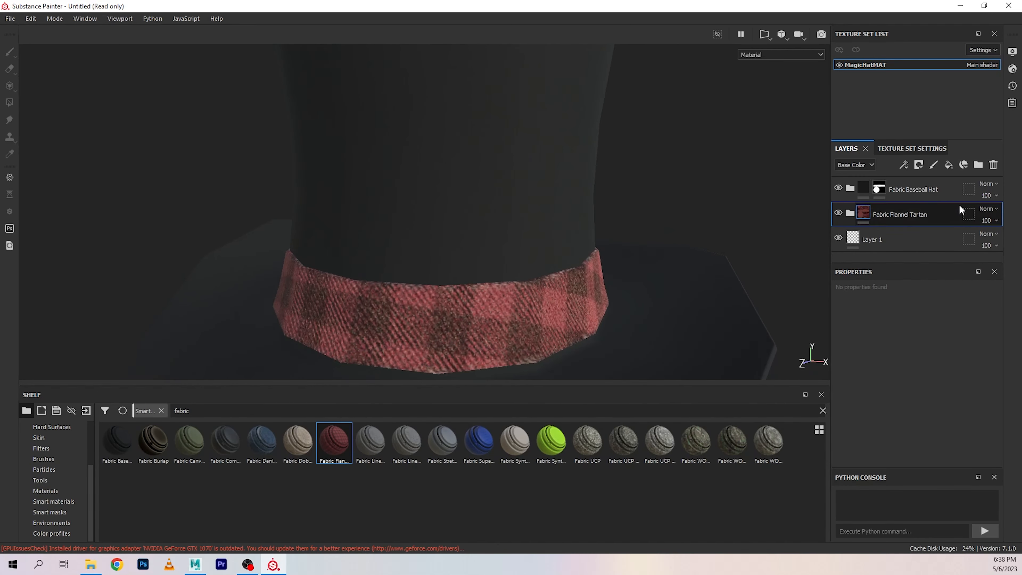
# - Delete the Fabric Flannel Tartan folder and add a second Fabric Baseball Hat smart material between the masked Fabric Baseball Hat and Layer 1
pyautogui.click(993, 165)
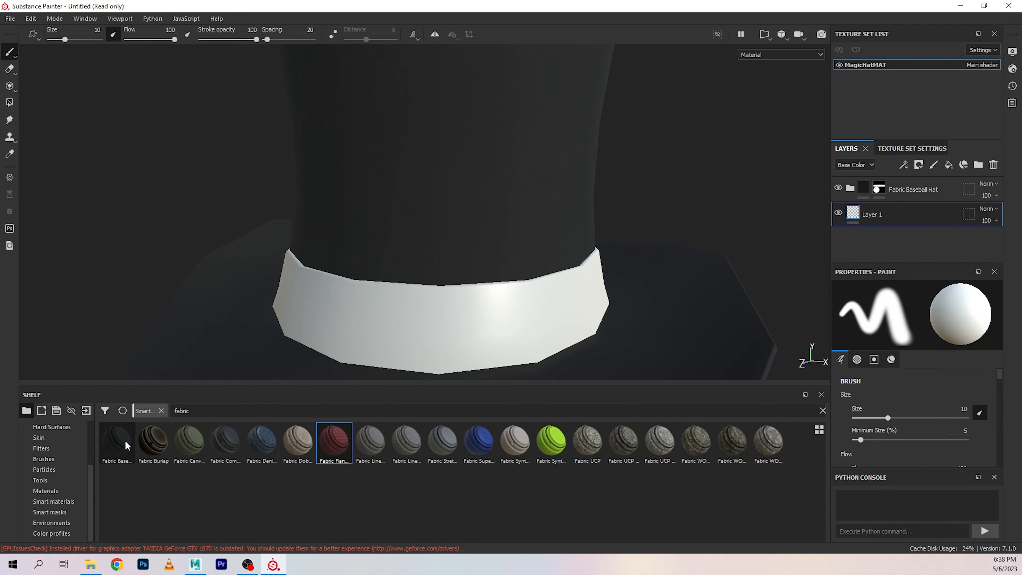
pyautogui.moveTo(127, 445); pyautogui.dragTo(899, 203)
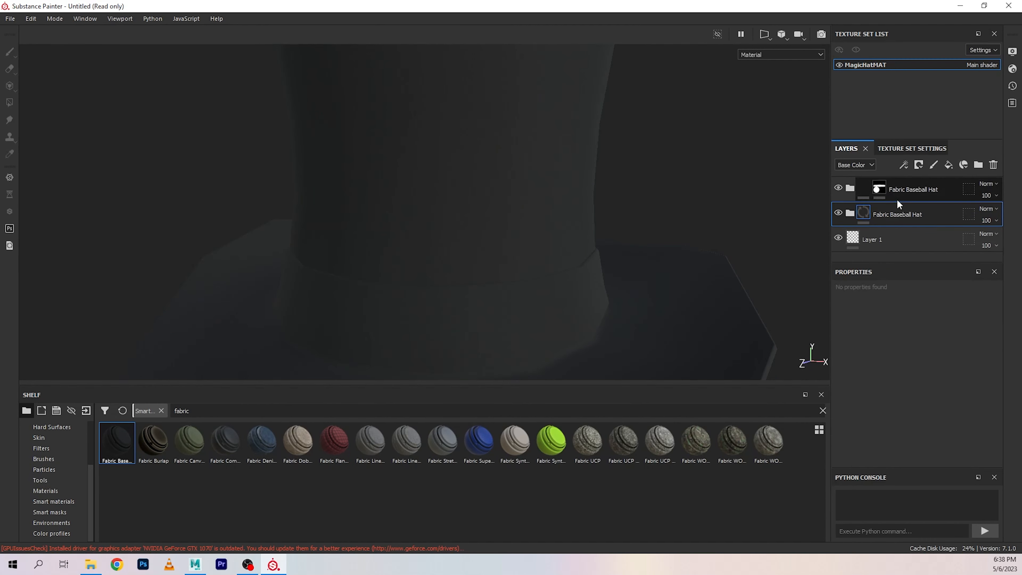
pyautogui.rightClick(898, 210)
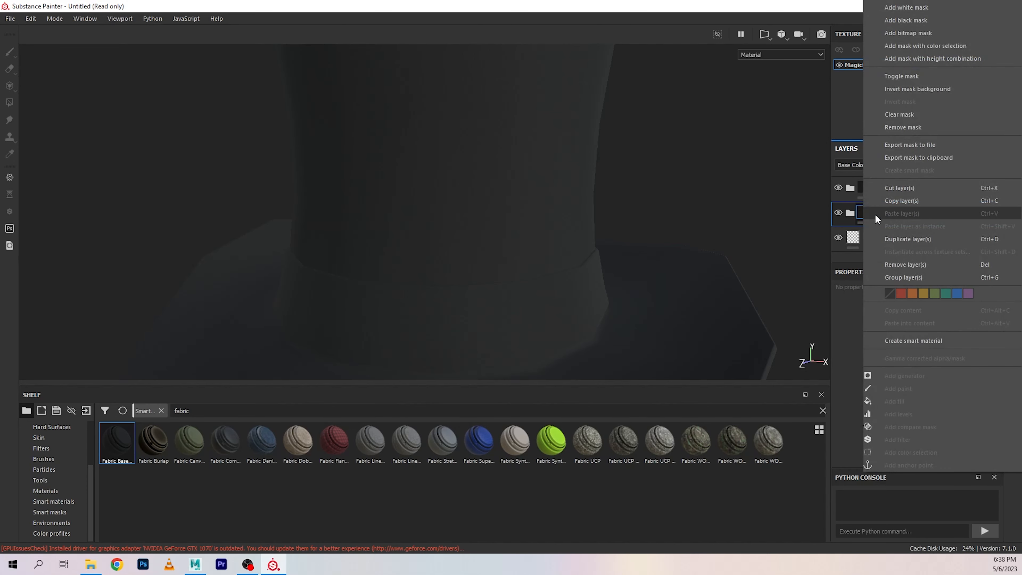
# - Expand the lower Fabric Baseball Hat folder and set its Fabric Base layer's colour to bright red for the ribbon
pyautogui.click(850, 214)
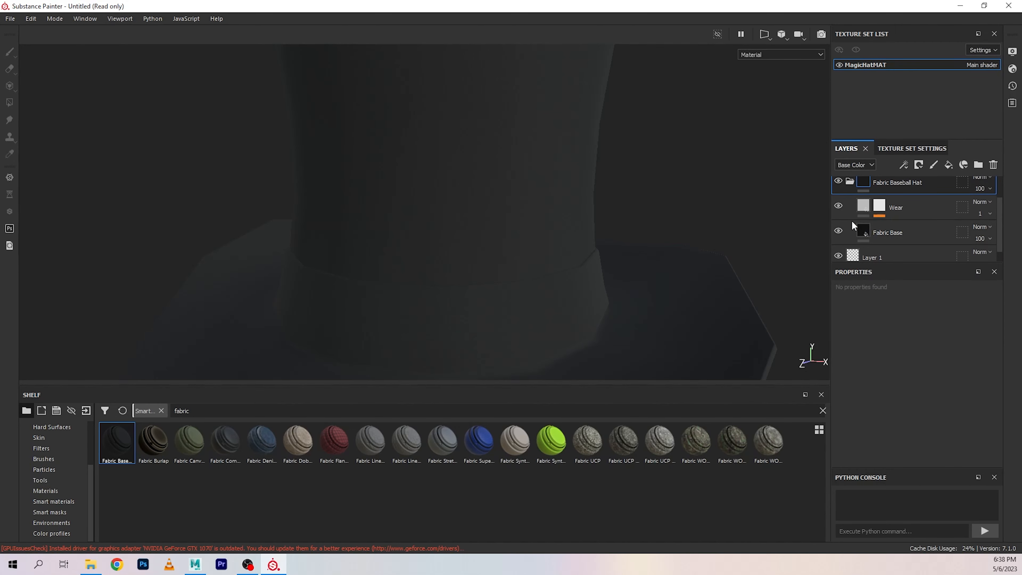
pyautogui.click(851, 221)
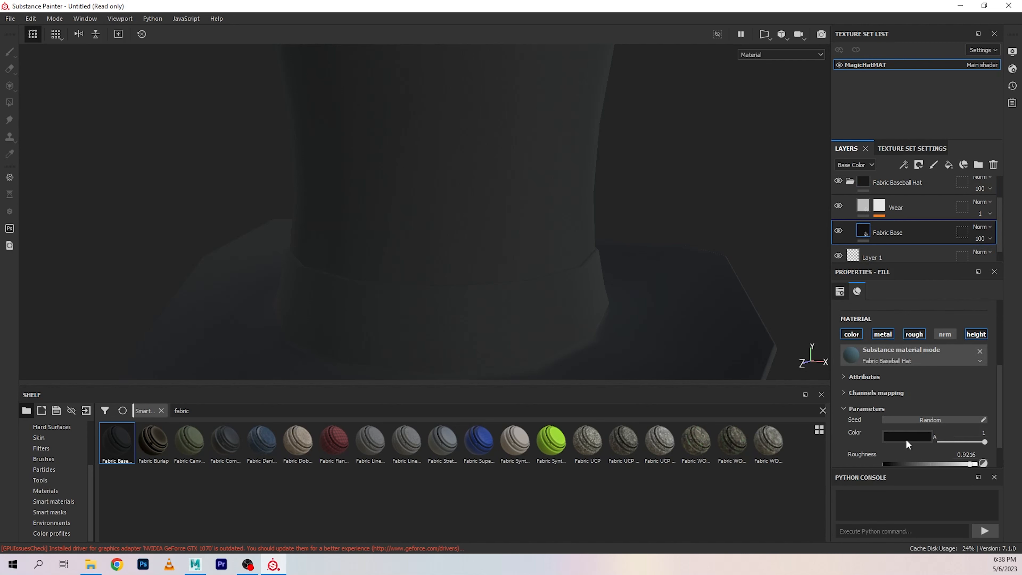
pyautogui.click(906, 438)
pyautogui.click(950, 471)
pyautogui.click(753, 234)
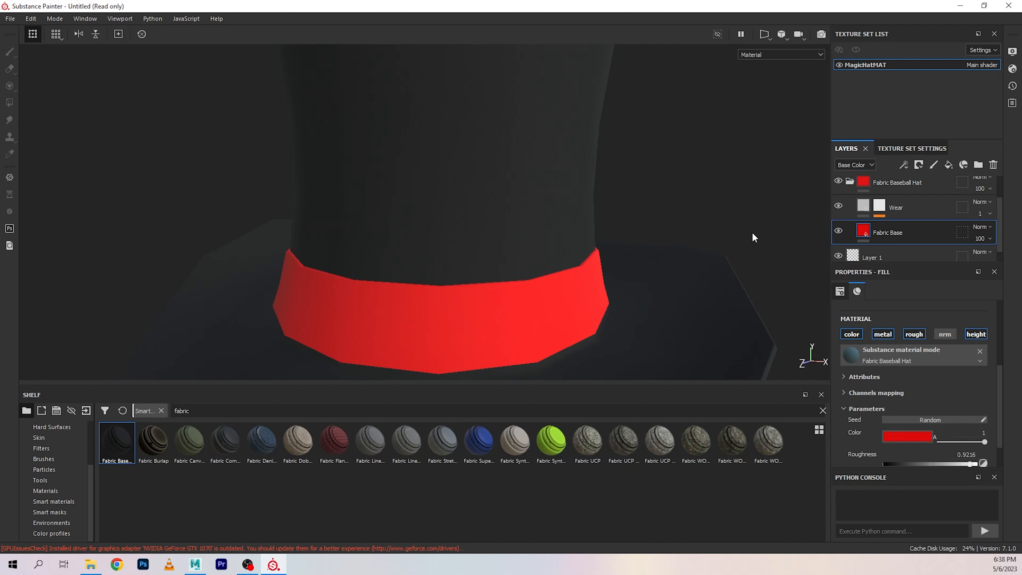